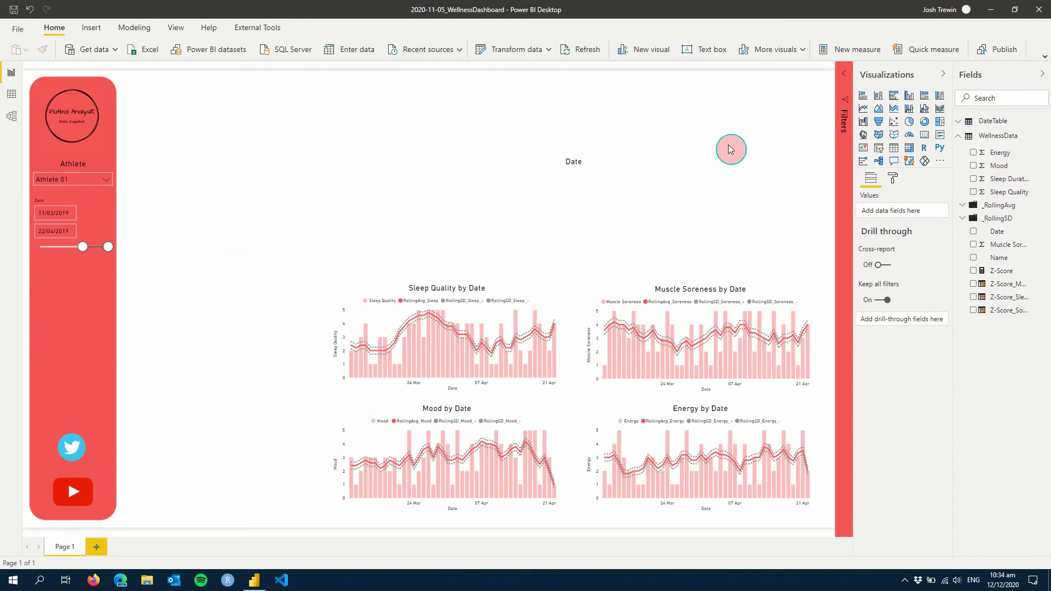
# Step: Create a WellnessData column named Z-Score_Energy and define VAR _athlete = 'WellnessData'[Name]
pyautogui.rightClick(991, 141)
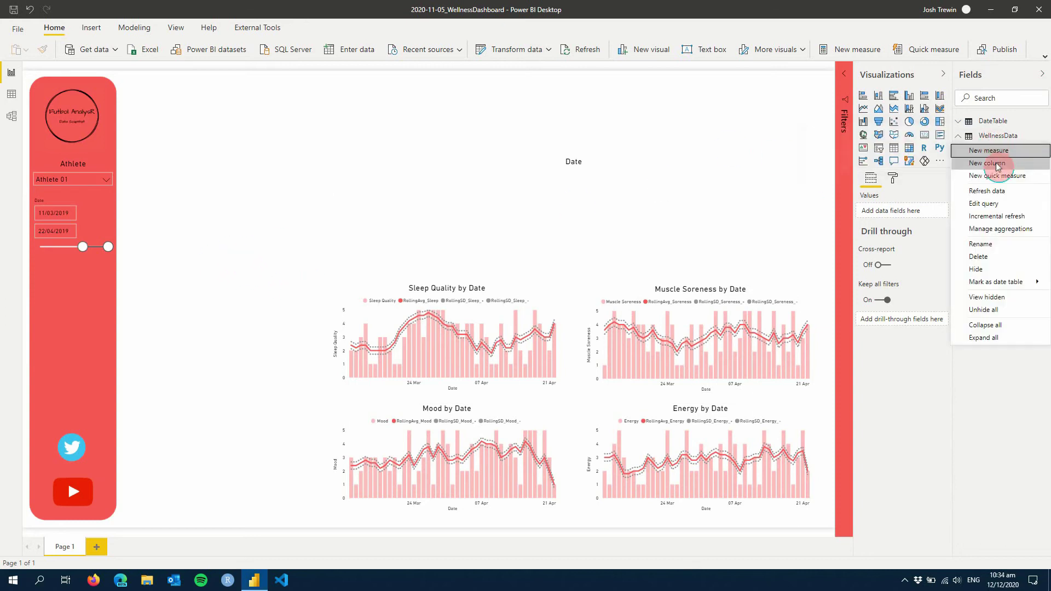
pyautogui.click(805, 177)
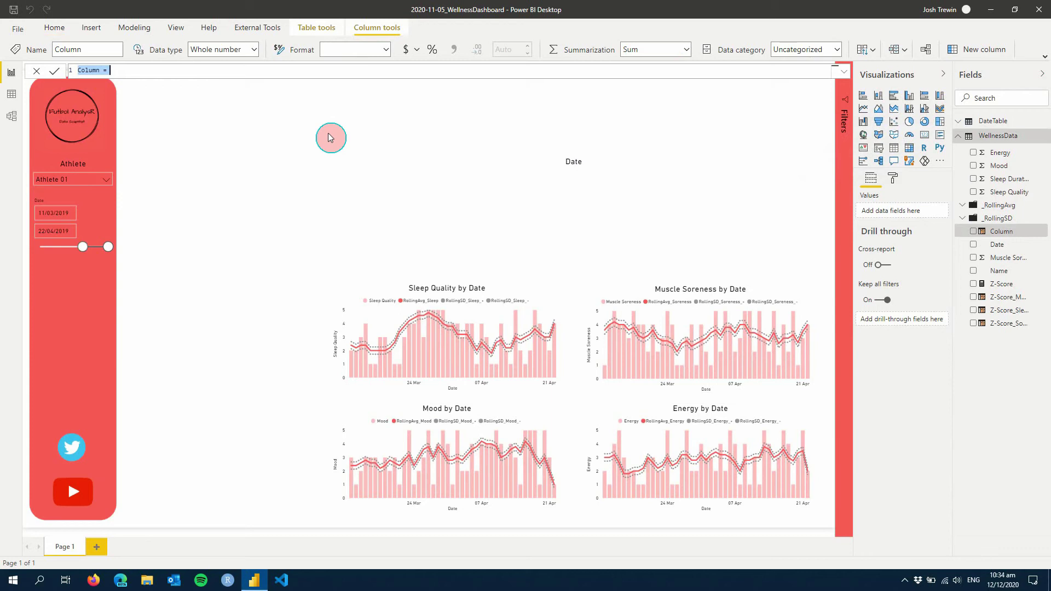
pyautogui.write('Z-Score_Energy =')
pyautogui.hotkey('shift', 'Return')
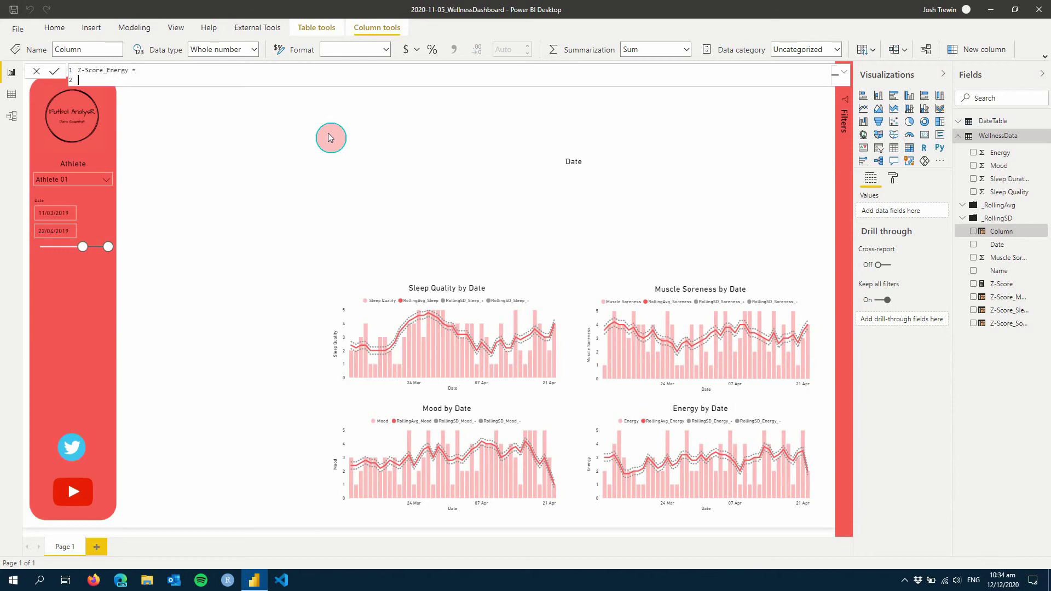
pyautogui.write("VAR _athlete = '[")
pyautogui.press('BackSpace')
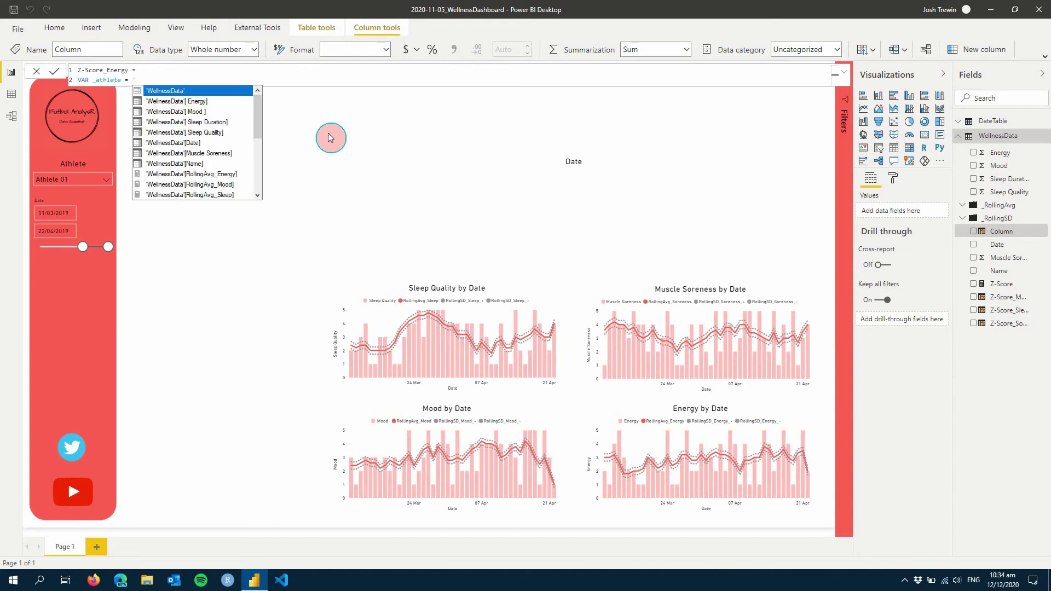
pyautogui.press('Down')
pyautogui.press('Down')
pyautogui.press('Down')
pyautogui.press('Down')
pyautogui.press('Down')
pyautogui.press('Down')
pyautogui.press('Down')
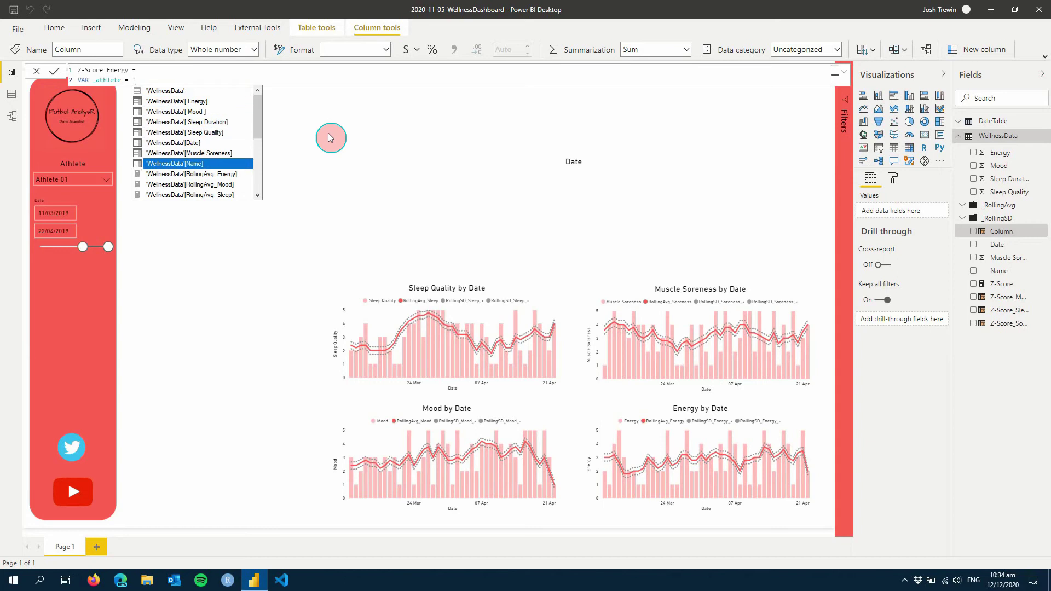
pyautogui.press('Tab')
# Step: Add VAR _today = 'WellnessData'[ Energy] and begin the _average variable on a new line
pyautogui.hotkey('shift', 'Return')
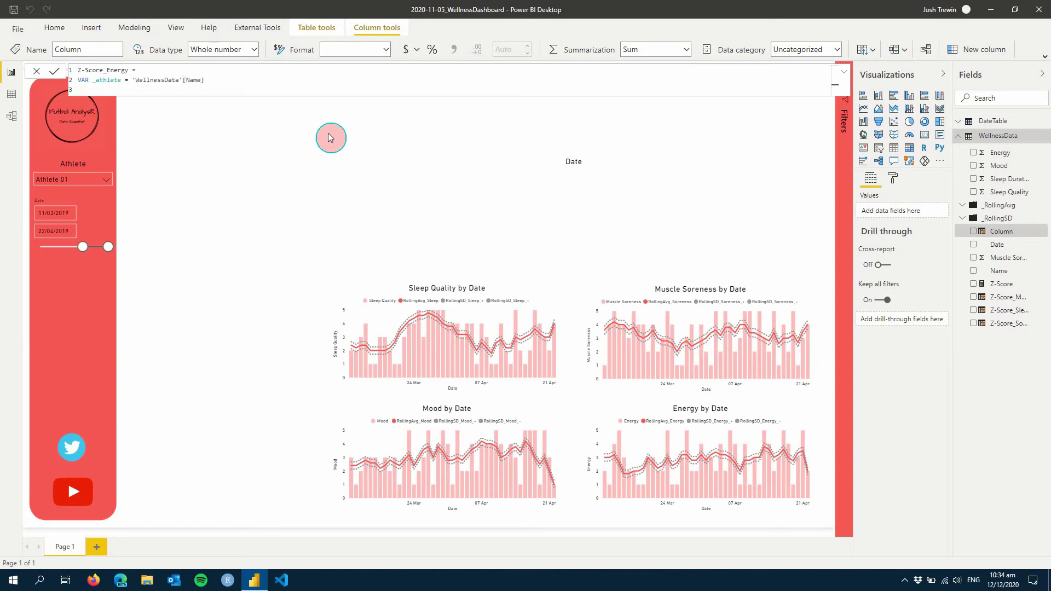
pyautogui.write('VAR _today')
pyautogui.press('BackSpace')
pyautogui.press('BackSpace')
pyautogui.press('BackSpace')
pyautogui.press('BackSpace')
pyautogui.press('BackSpace')
pyautogui.press('BackSpace')
pyautogui.write('today =')
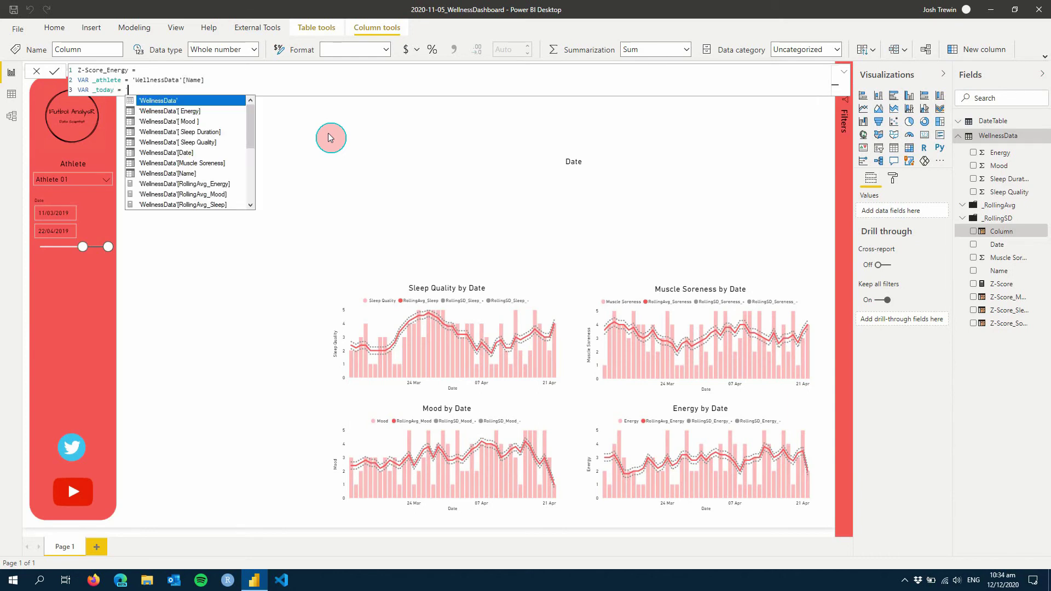
pyautogui.press('Down')
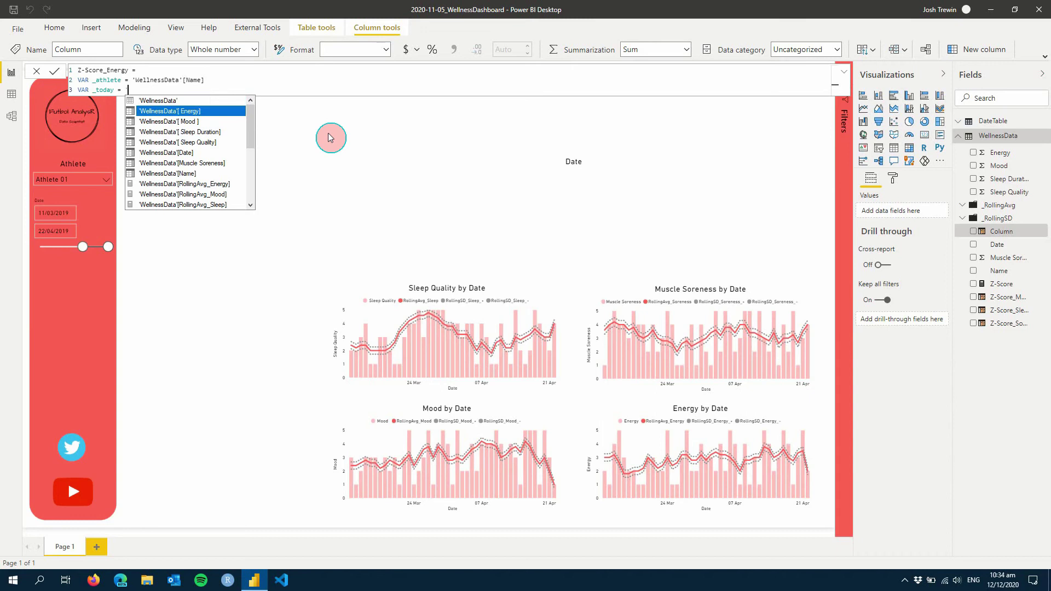
pyautogui.press('Tab')
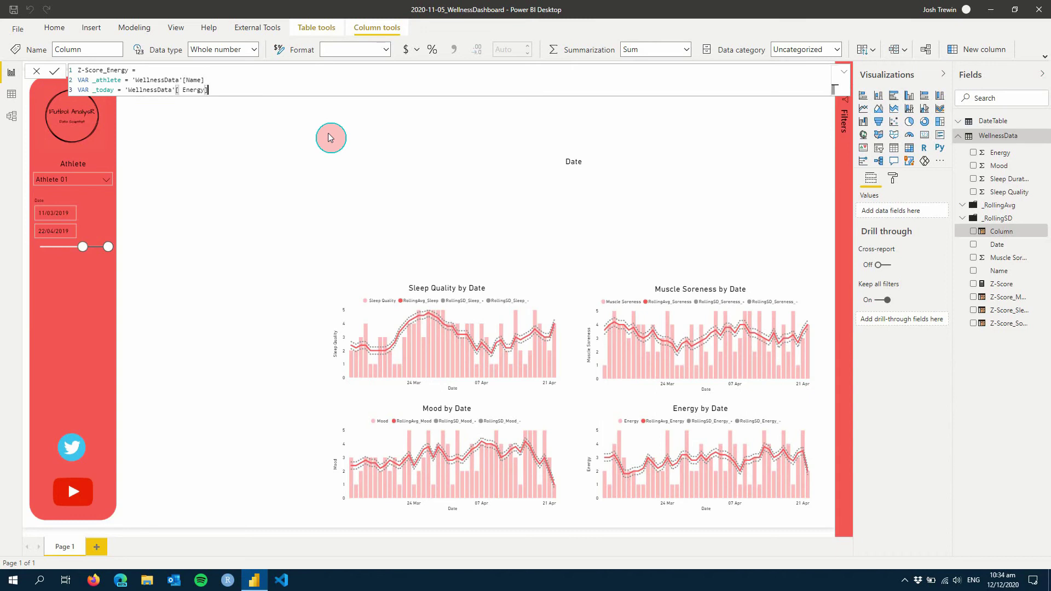
pyautogui.hotkey('shift', 'Return')
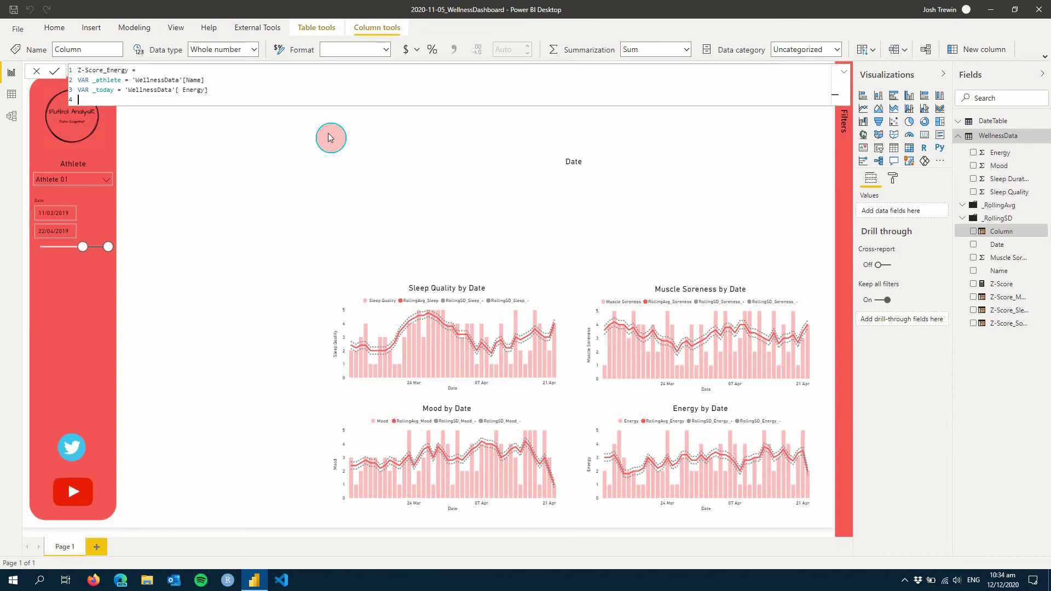
pyautogui.write('VAR _A')
pyautogui.press('BackSpace')
# Step: Start _average as AVERAGEX over FILTER(ALL('WellnessData'), ...)
pyautogui.write('average =')
pyautogui.hotkey('shift', 'Return')
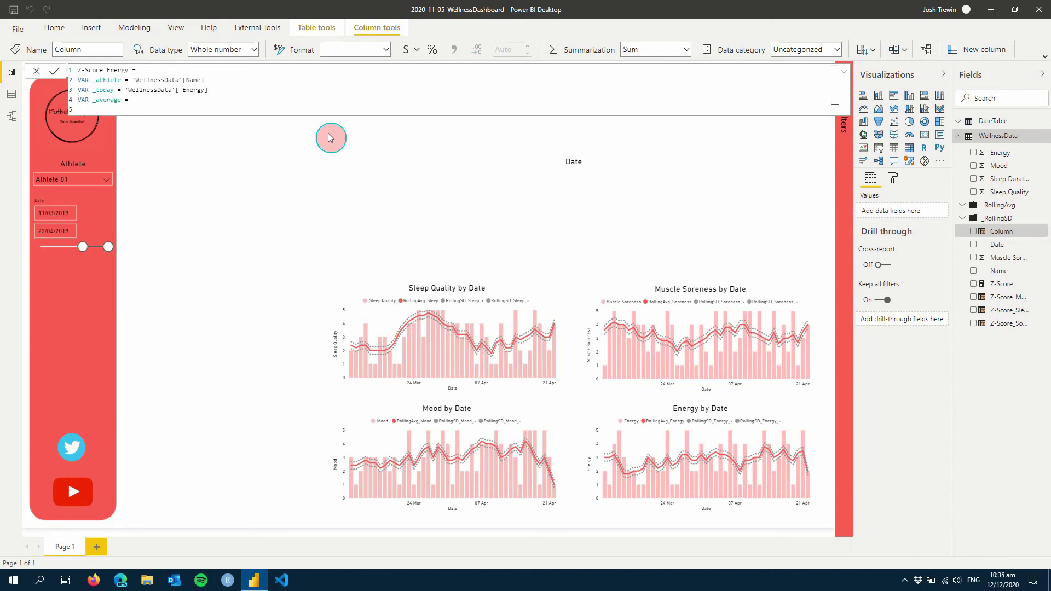
pyautogui.write('AVERAGE')
pyautogui.press('Down')
pyautogui.press('Down')
pyautogui.press('Tab')
pyautogui.press('BackSpace')
pyautogui.write('(')
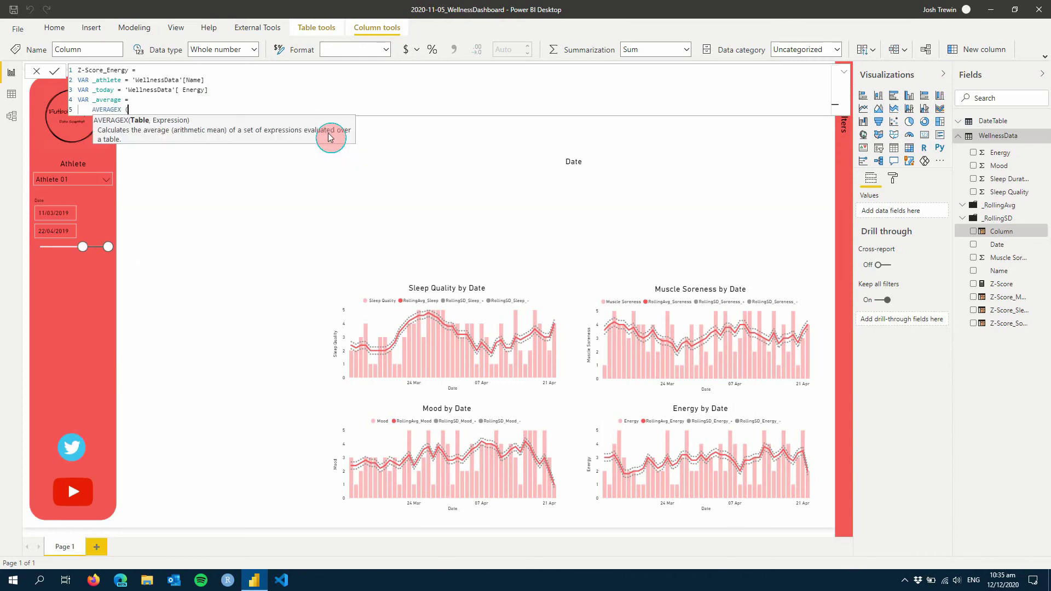
pyautogui.hotkey('shift', 'Return')
pyautogui.write('FILTER ( ALL (')
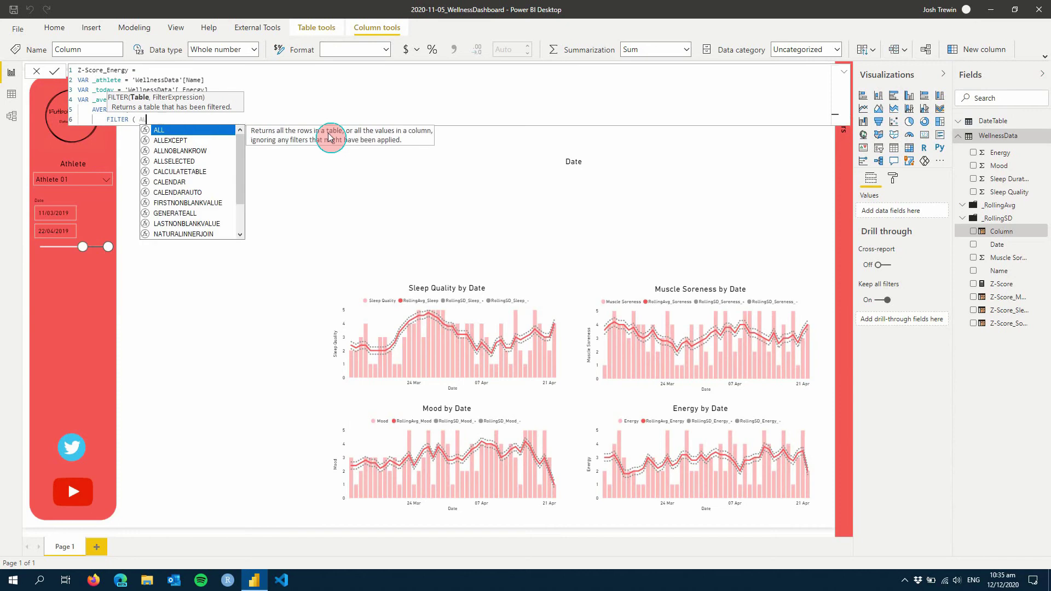
pyautogui.press('Down')
pyautogui.press('Down')
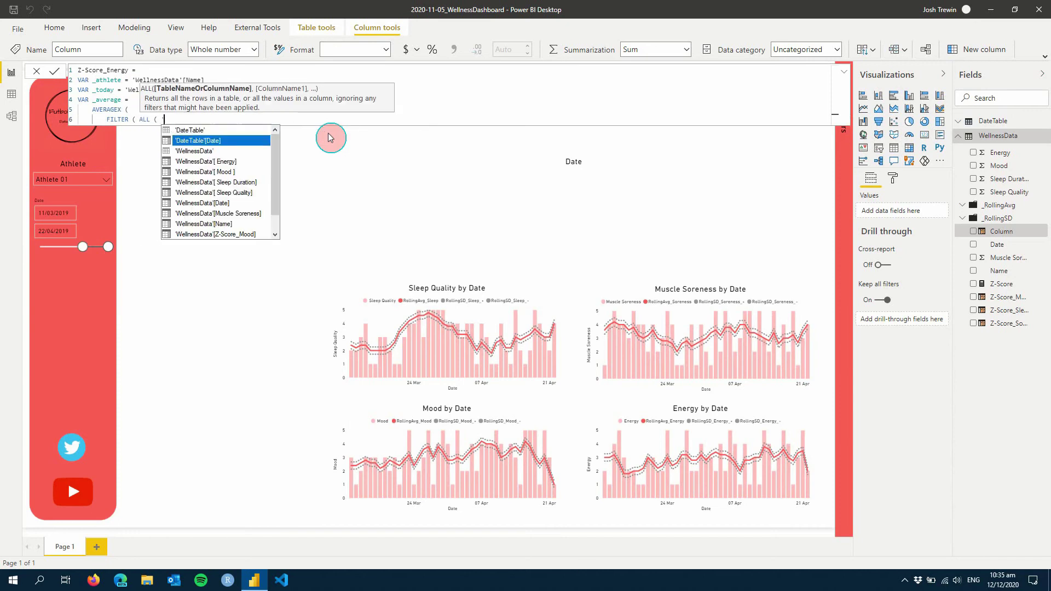
pyautogui.press('Tab')
# Step: Filter to 'WellnessData'[Name] = _athlete, average the Energy column, close AVERAGEX, and begin the _sd variable
pyautogui.write('), ')
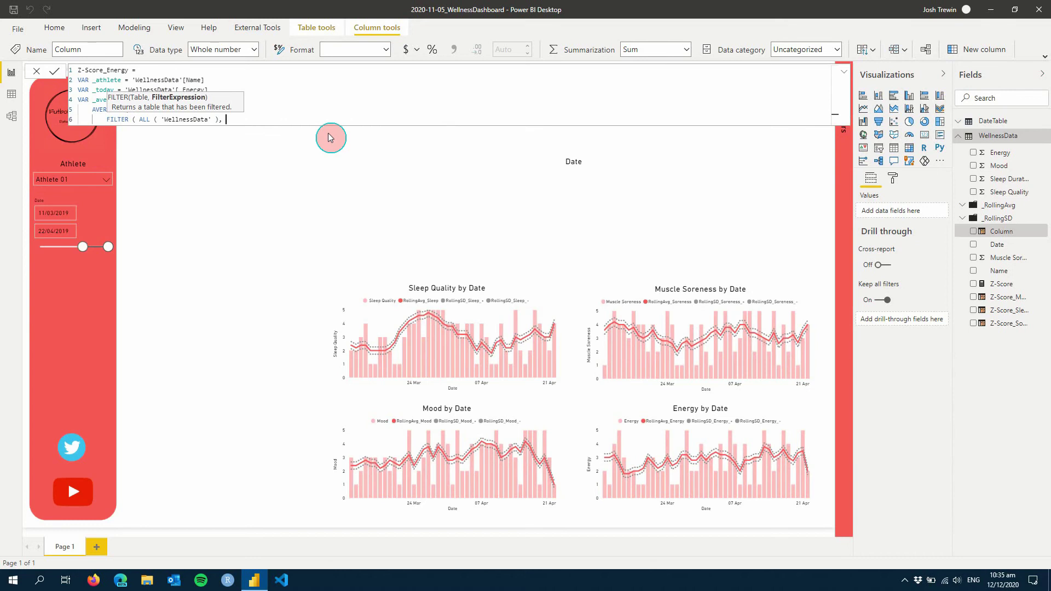
pyautogui.write("'W")
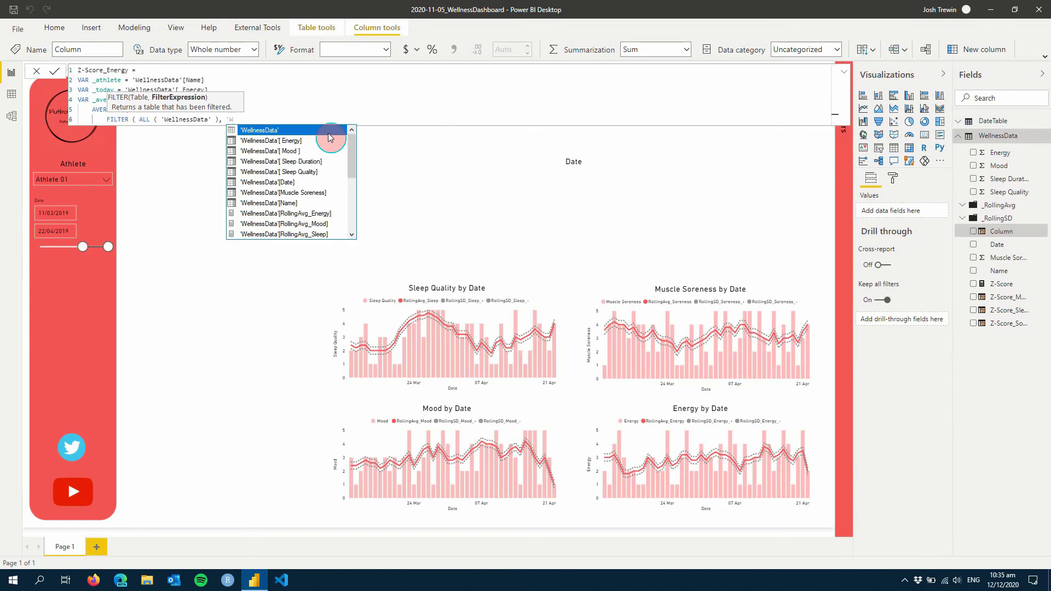
pyautogui.press('Down')
pyautogui.press('Down')
pyautogui.press('Down')
pyautogui.press('Down')
pyautogui.press('Down')
pyautogui.press('Down')
pyautogui.press('Down')
pyautogui.press('Tab')
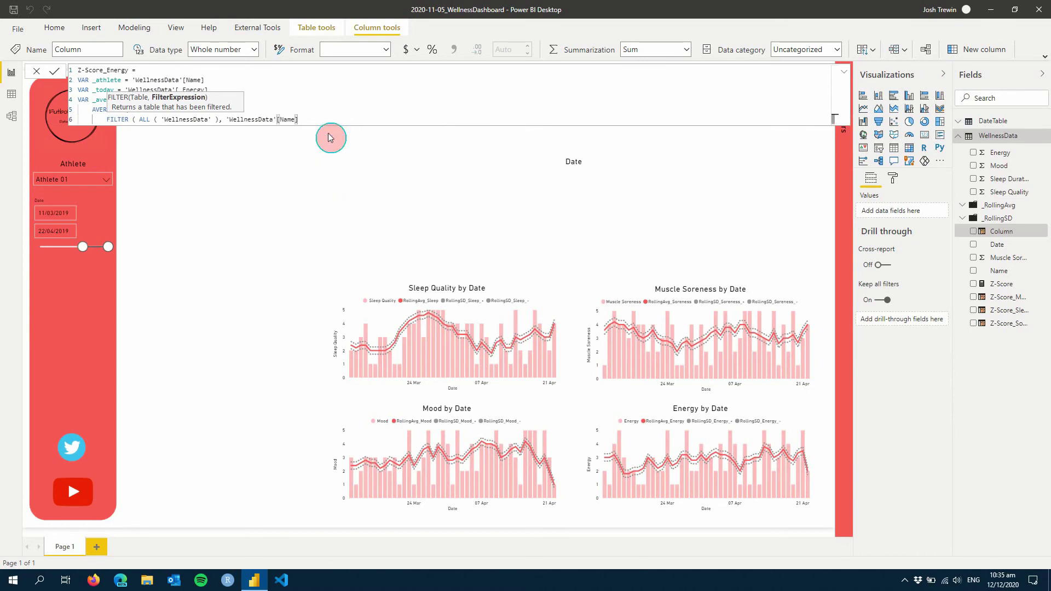
pyautogui.write('= _ath')
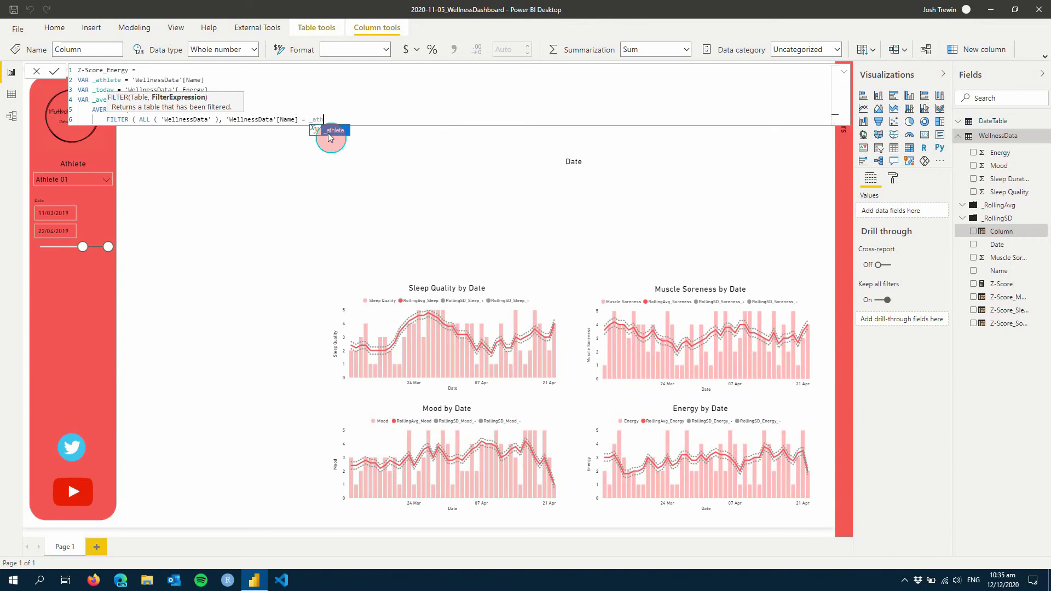
pyautogui.write('lete),')
pyautogui.hotkey('shift', 'Return')
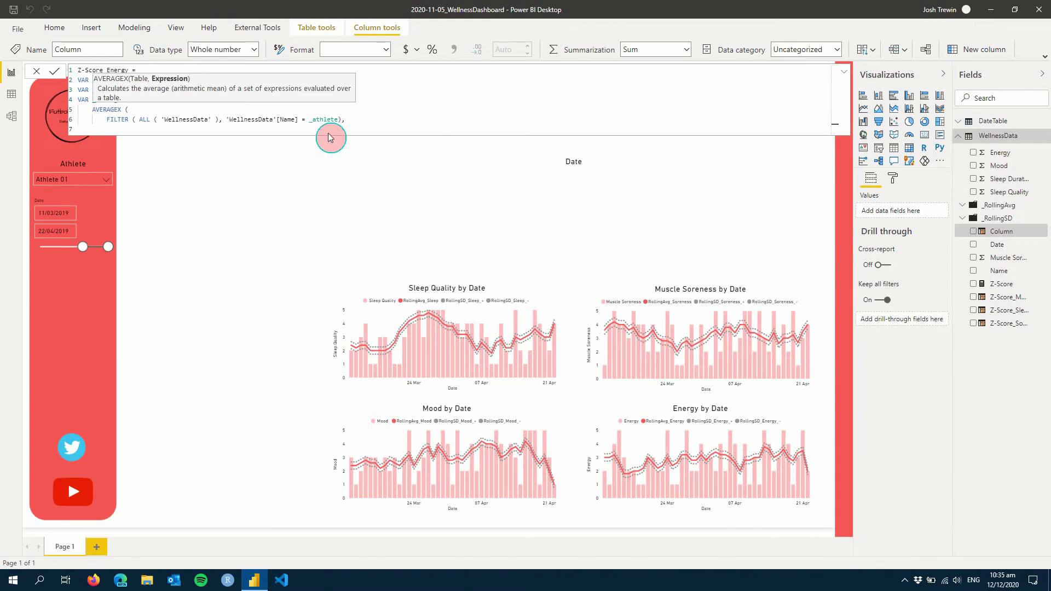
pyautogui.press('Down')
pyautogui.press('Tab')
pyautogui.hotkey('shift', 'Return')
pyautogui.write(')')
pyautogui.hotkey('shift', 'Return')
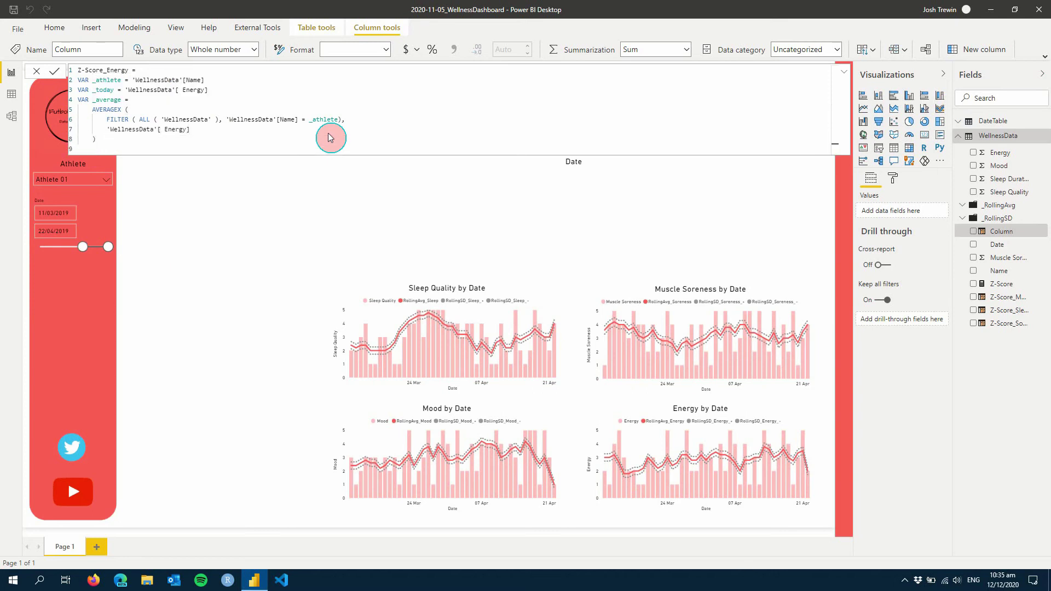
pyautogui.write('VAR _d')
pyautogui.write('d =')
# Step: Define _sd as STDEVX.P over FILTER(ALL('WellnessData'), 'WellnessData'[Name] = _athlete)
pyautogui.hotkey('shift', 'Return')
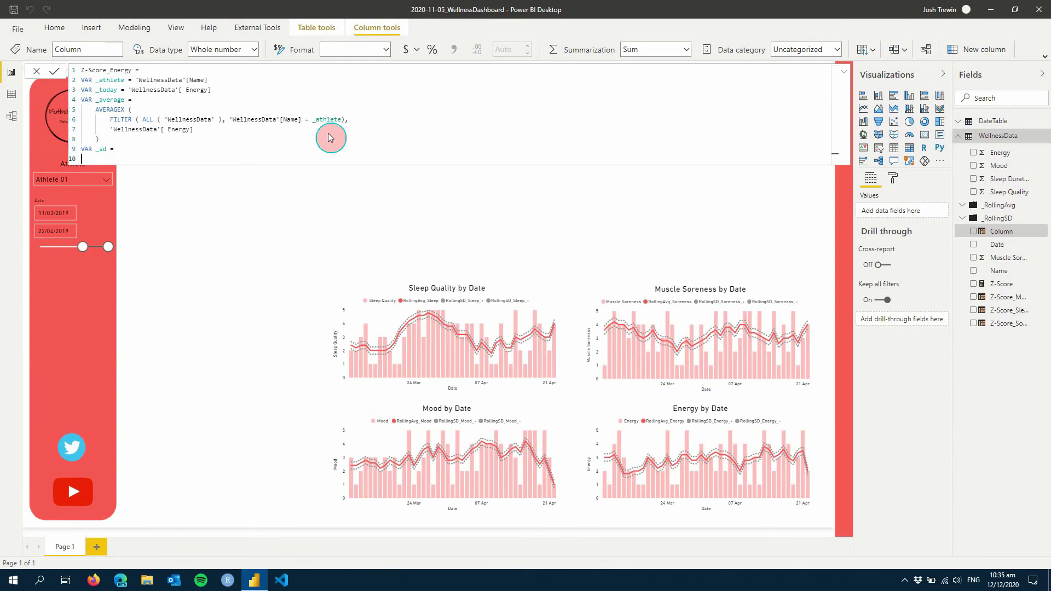
pyautogui.write('STDE')
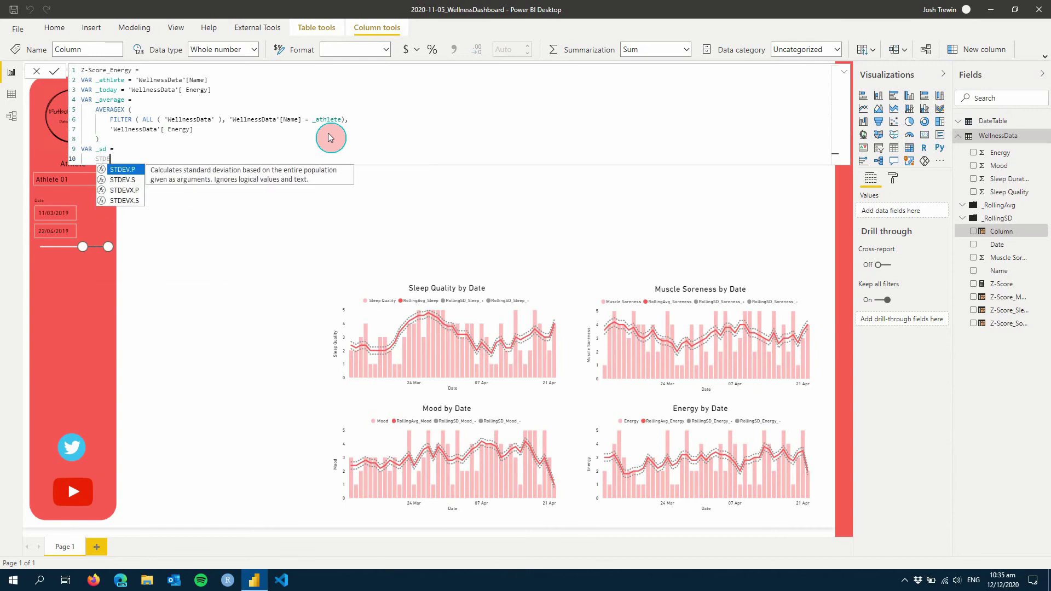
pyautogui.press('Down')
pyautogui.press('Down')
pyautogui.press('Tab')
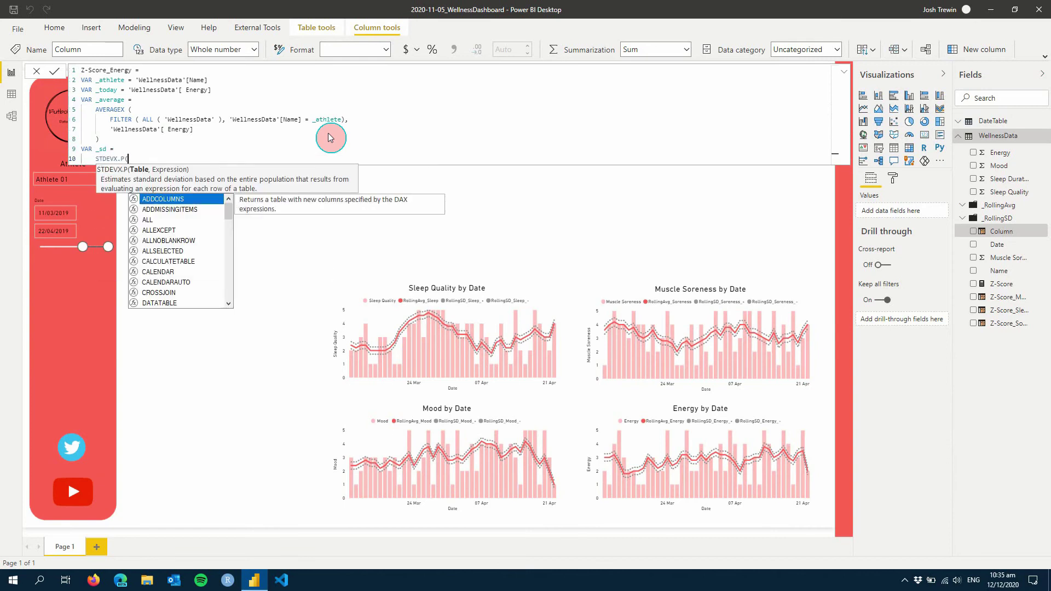
pyautogui.press('Left')
pyautogui.press('End')
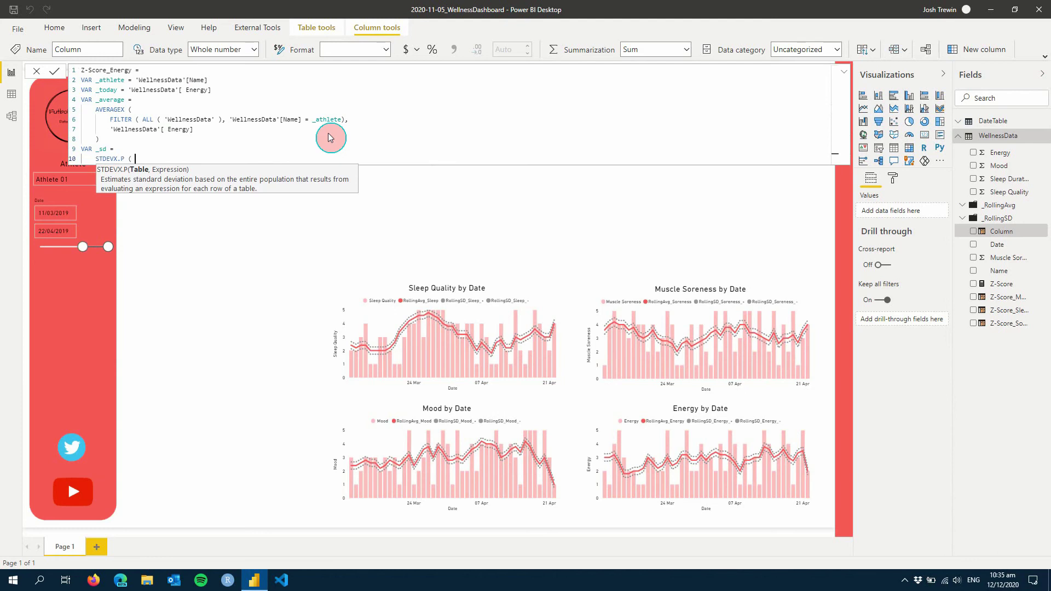
pyautogui.hotkey('shift', 'Return')
pyautogui.write('FILTER ')
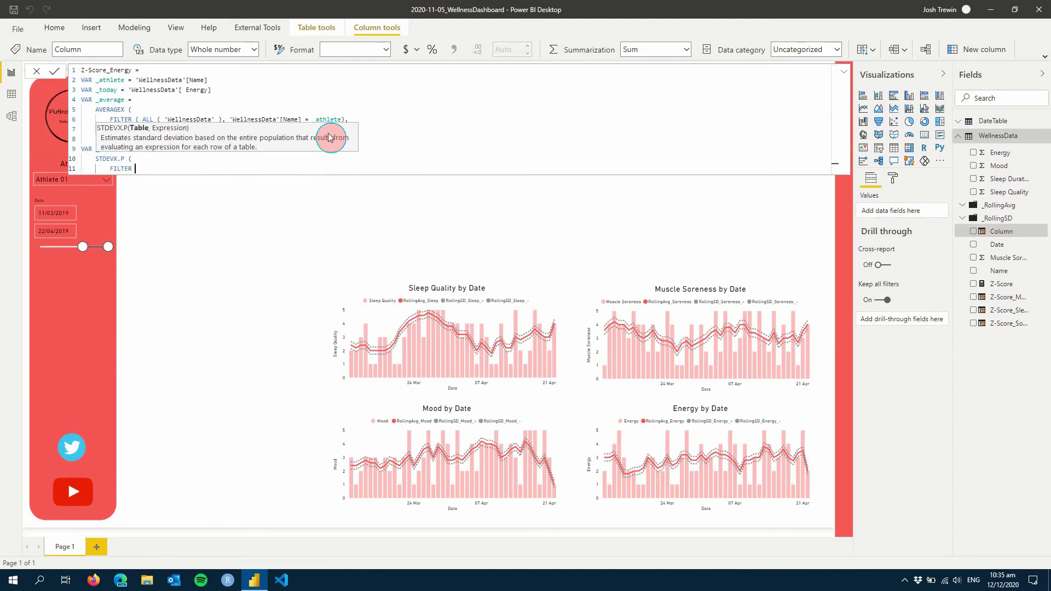
pyautogui.write('( ALL(')
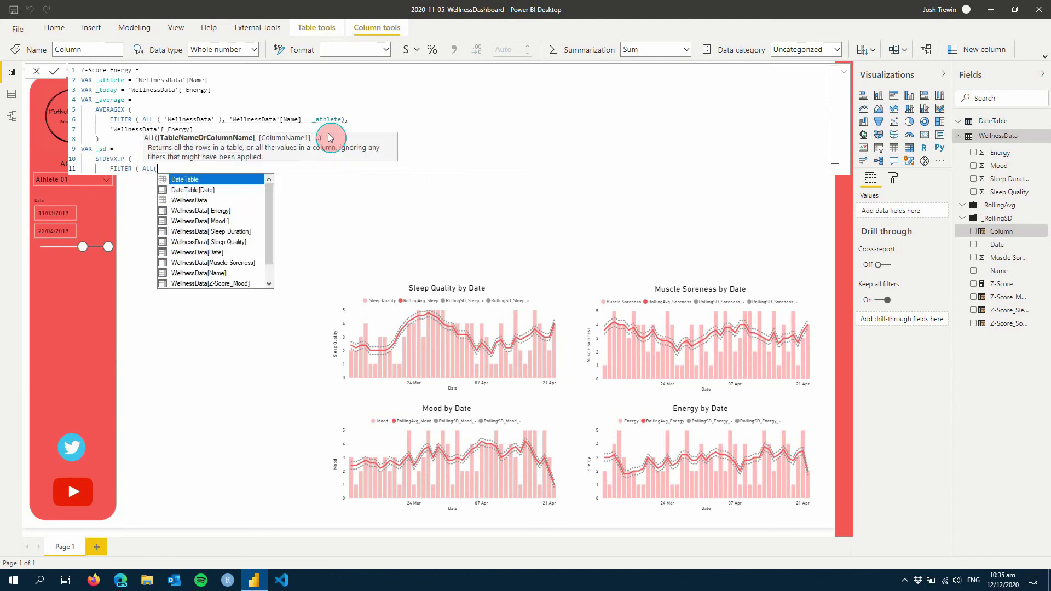
pyautogui.press('Left')
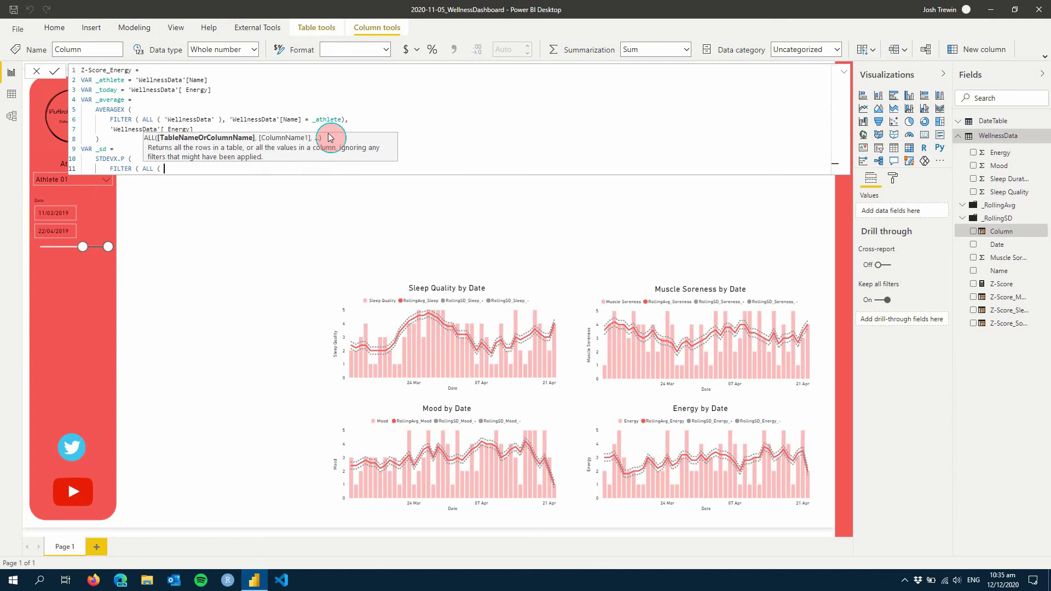
pyautogui.press('End')
pyautogui.write("'we")
pyautogui.press('Tab')
pyautogui.write('), ')
pyautogui.write("'")
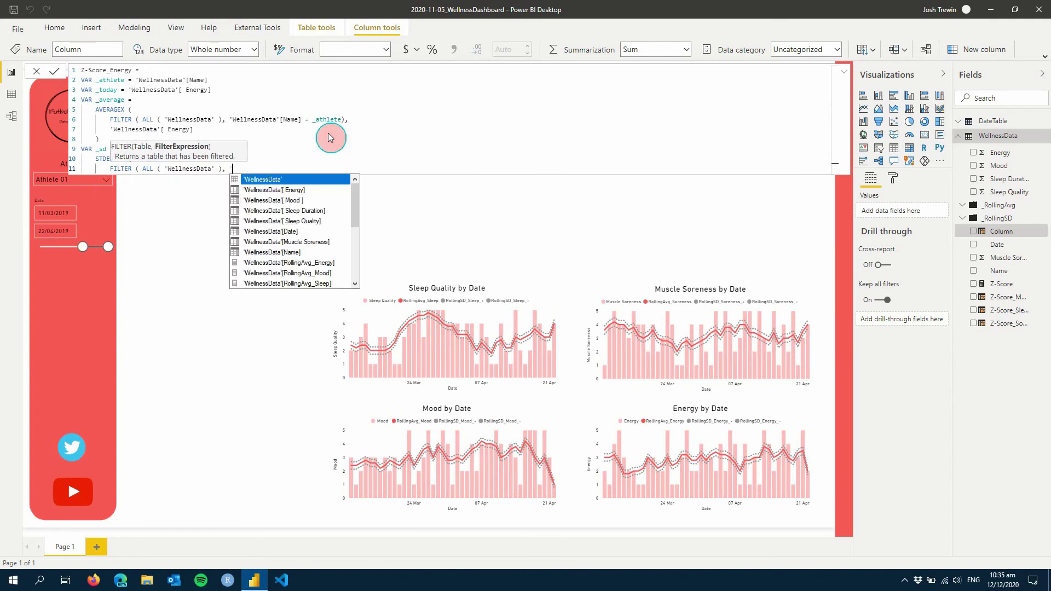
pyautogui.press('Down')
pyautogui.press('Down')
pyautogui.press('Down')
pyautogui.press('Down')
pyautogui.press('Down')
pyautogui.press('Down')
pyautogui.press('Down')
pyautogui.press('Tab')
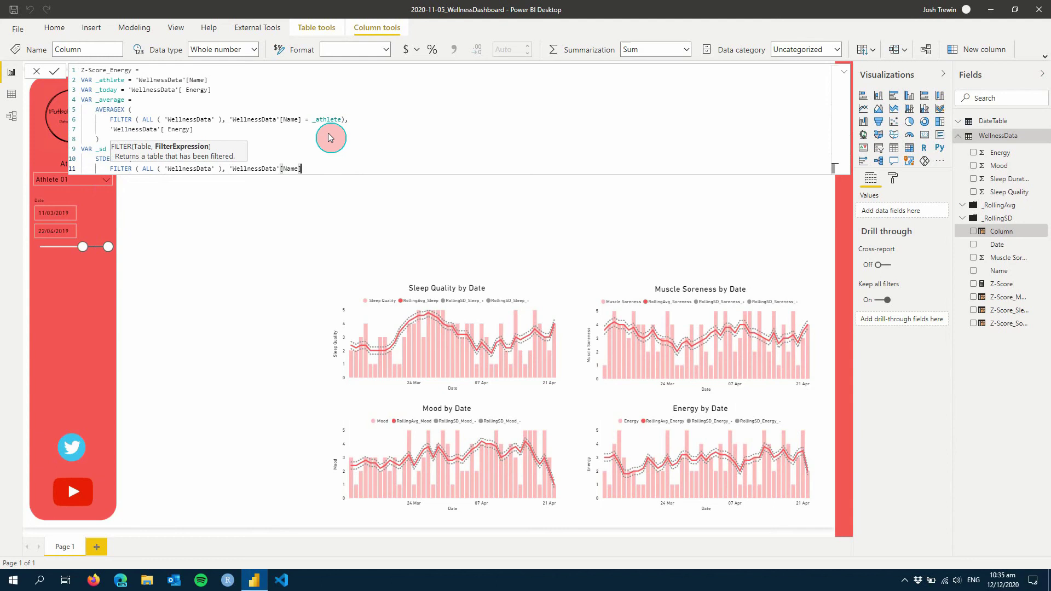
pyautogui.write('= _ath')
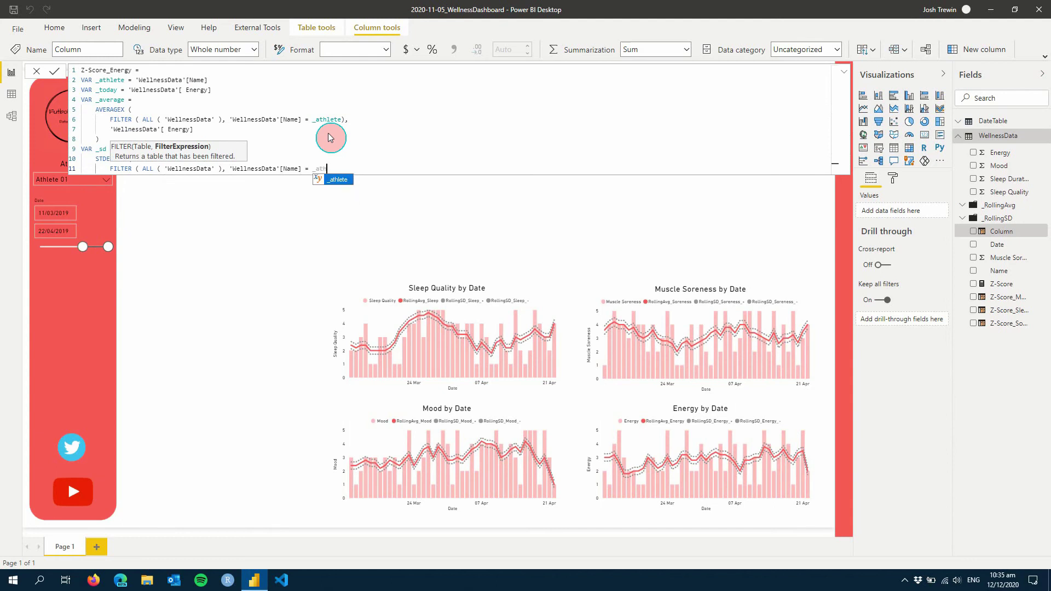
pyautogui.write('lete )')
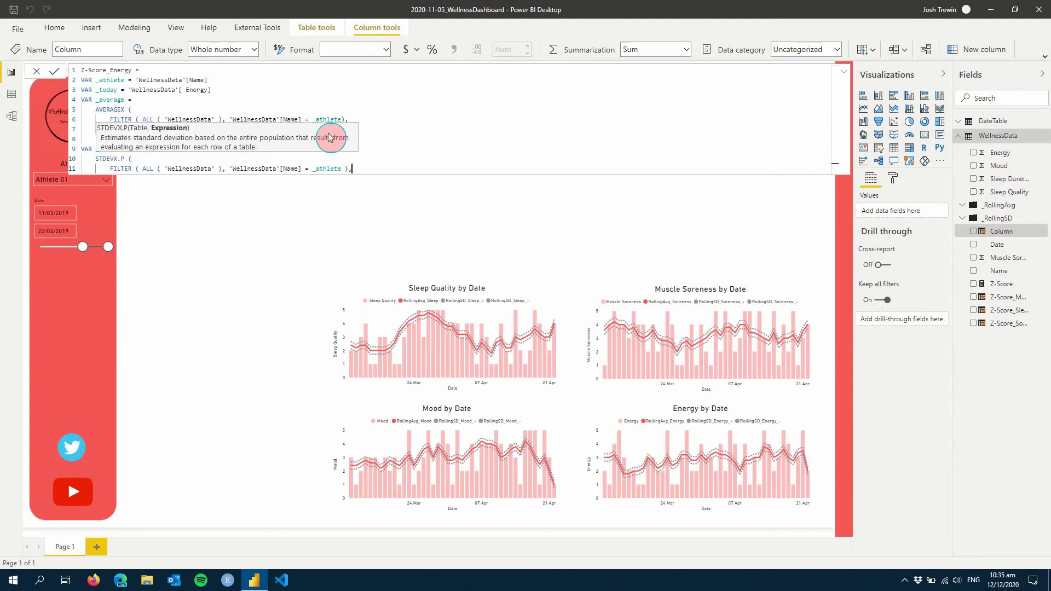
pyautogui.write(',')
# Step: Use Energy as the STDEVX.P expression, return (_today - _average) / _sd, and commit the column
pyautogui.hotkey('shift', 'Return')
pyautogui.write("'")
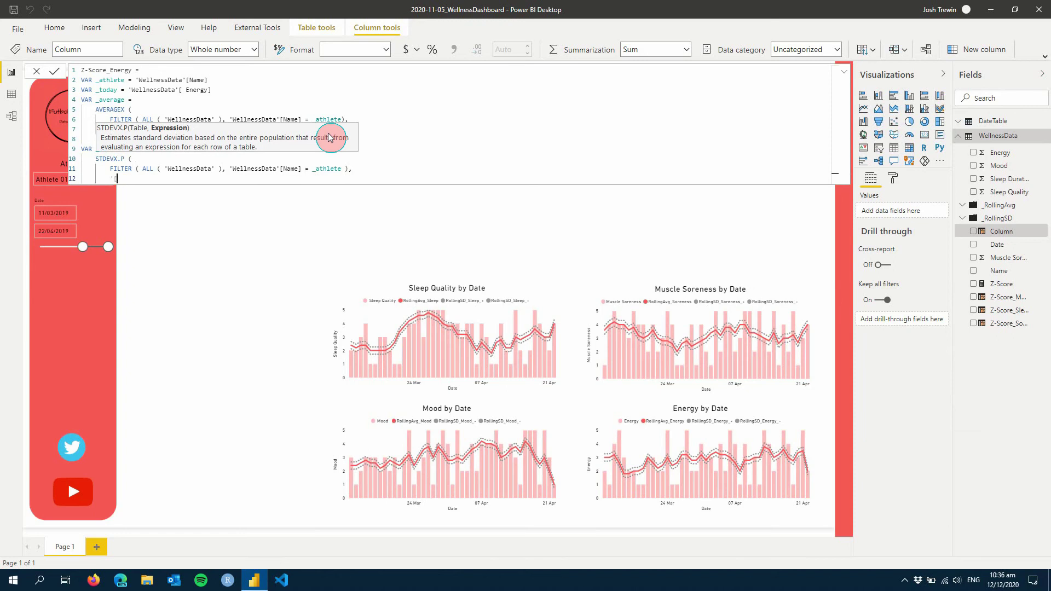
pyautogui.write('W')
pyautogui.press('Down')
pyautogui.press('Tab')
pyautogui.write(')')
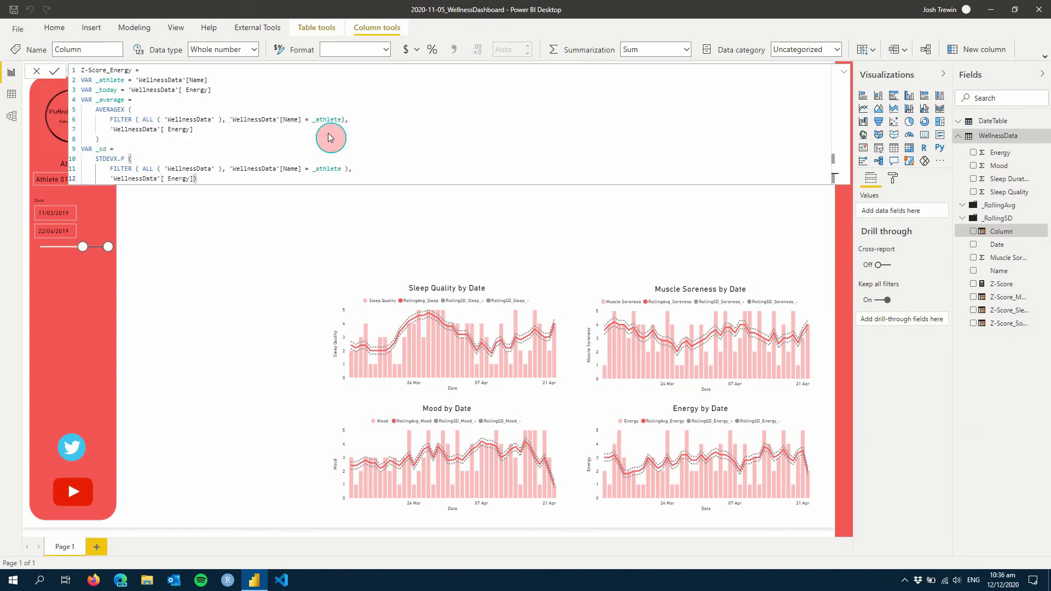
pyautogui.hotkey('shift', 'Return')
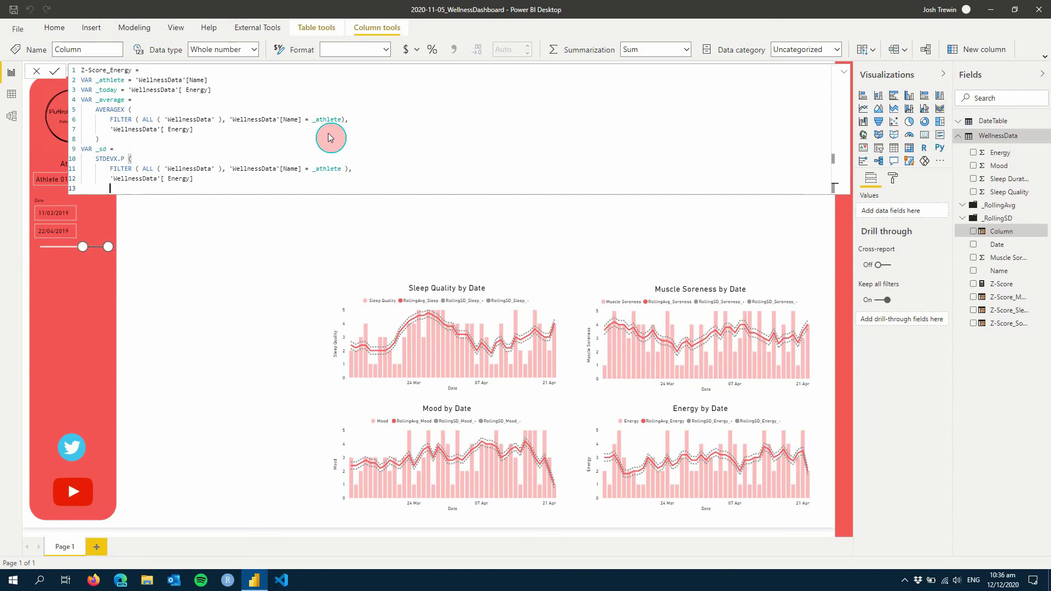
pyautogui.hotkey('shift', 'Return')
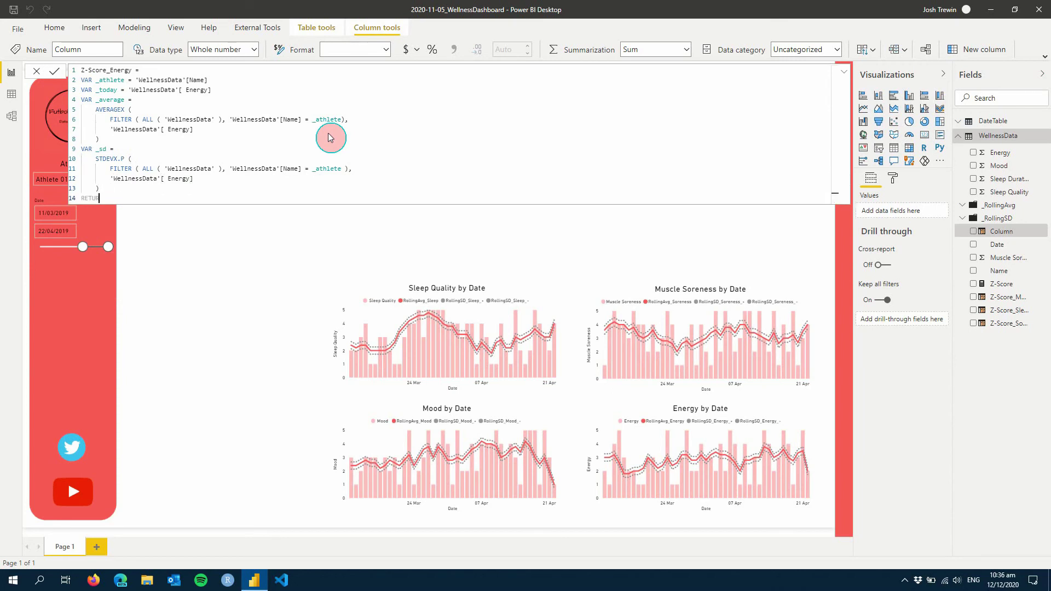
pyautogui.hotkey('shift', 'Return')
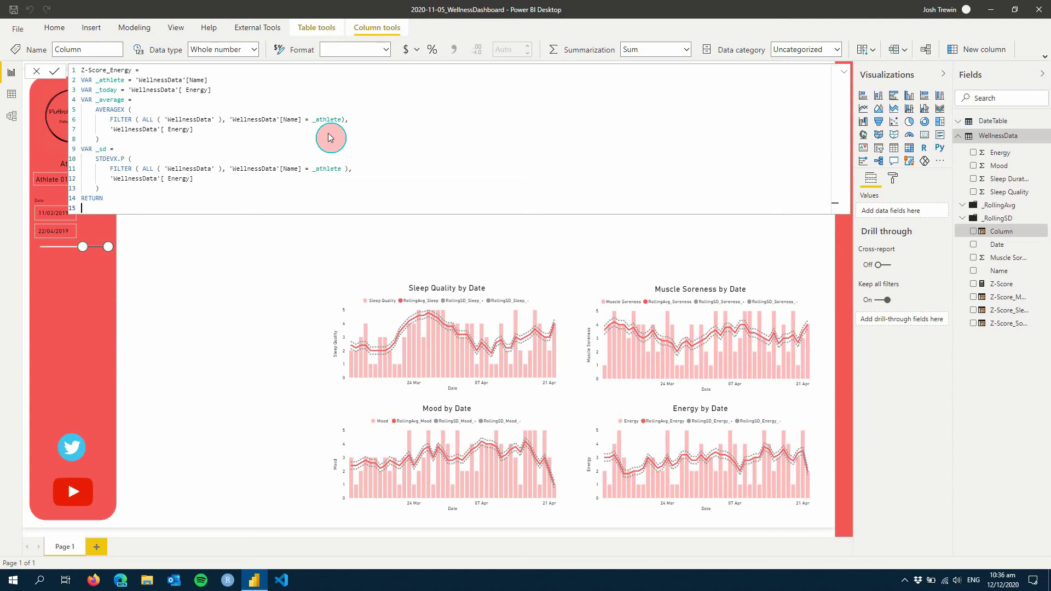
pyautogui.write('(_today - _average ) / _')
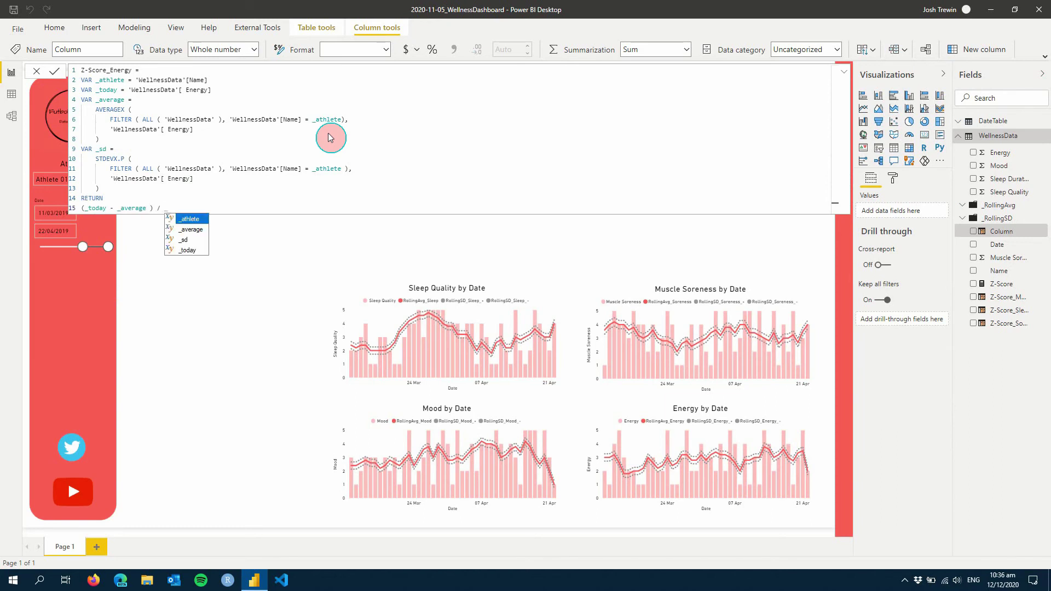
pyautogui.press('Tab')
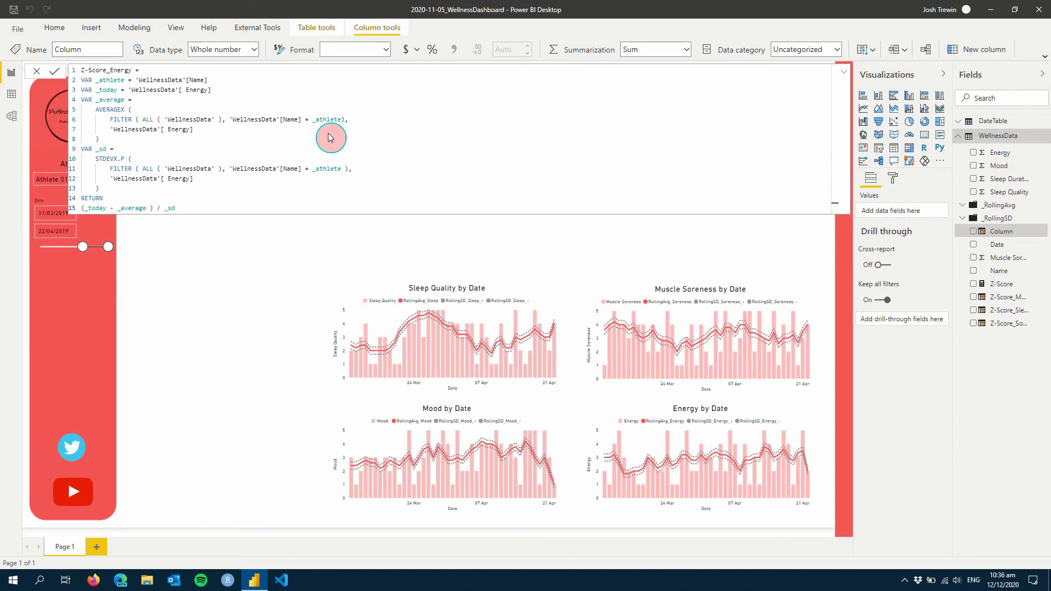
pyautogui.press('Return')
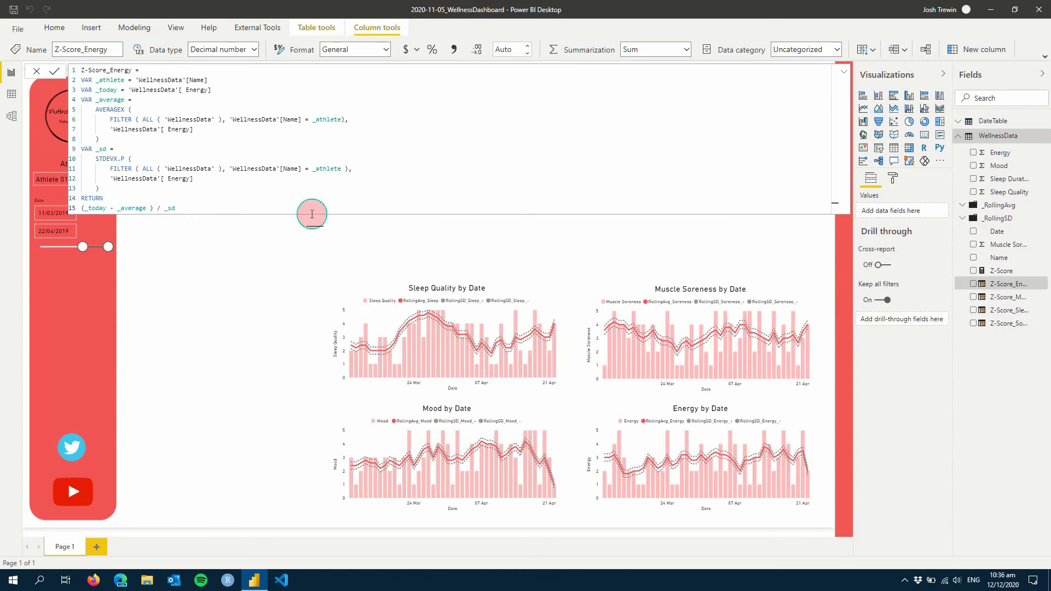
# Step: Plot Z-Score_Energy as the column values of the empty top Date visual
pyautogui.click(253, 265)
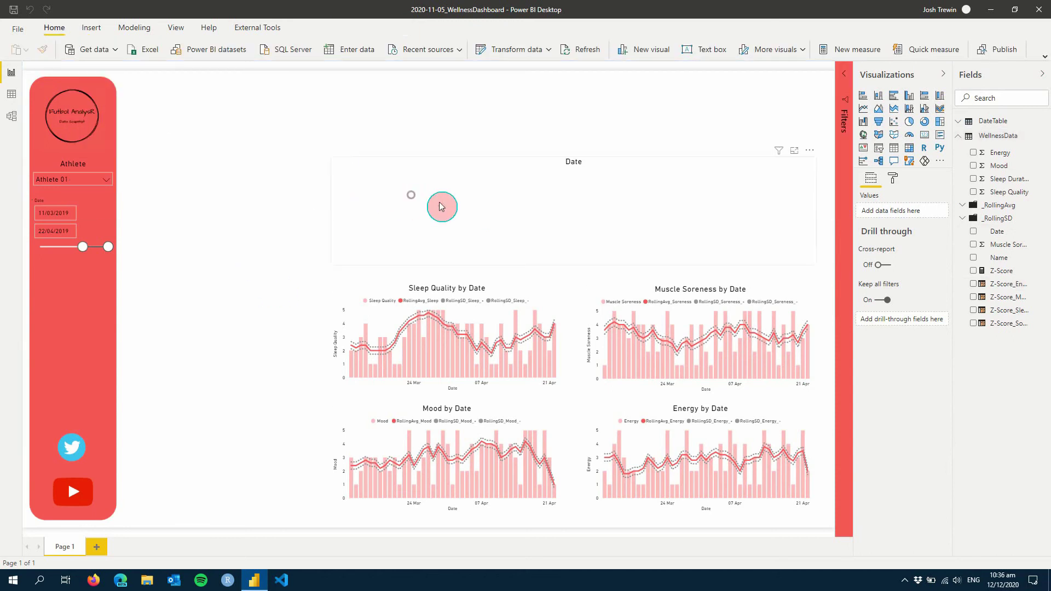
pyautogui.click(495, 229)
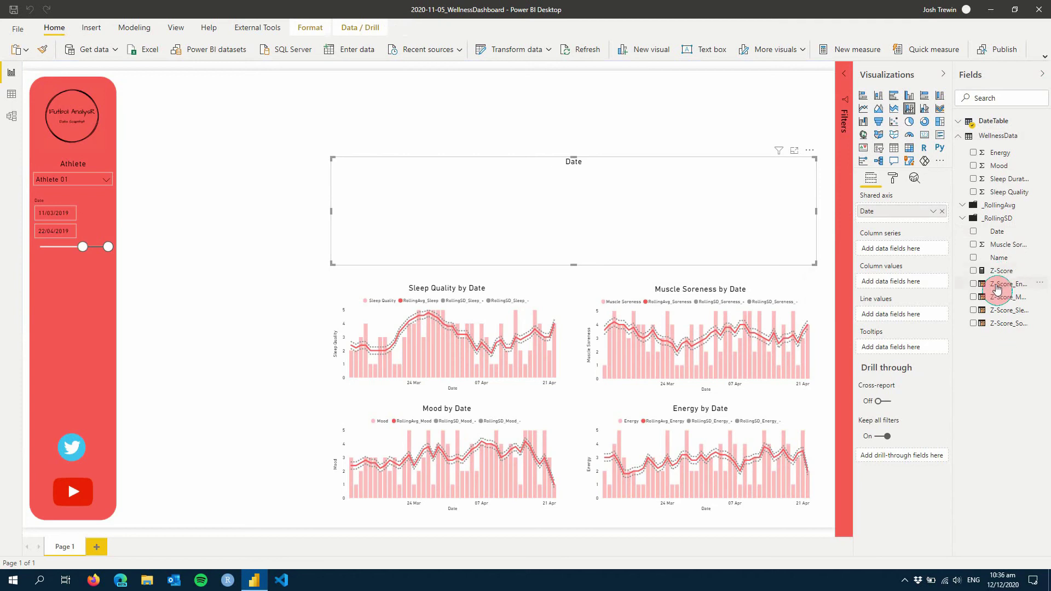
pyautogui.moveTo(997, 289); pyautogui.dragTo(906, 282)
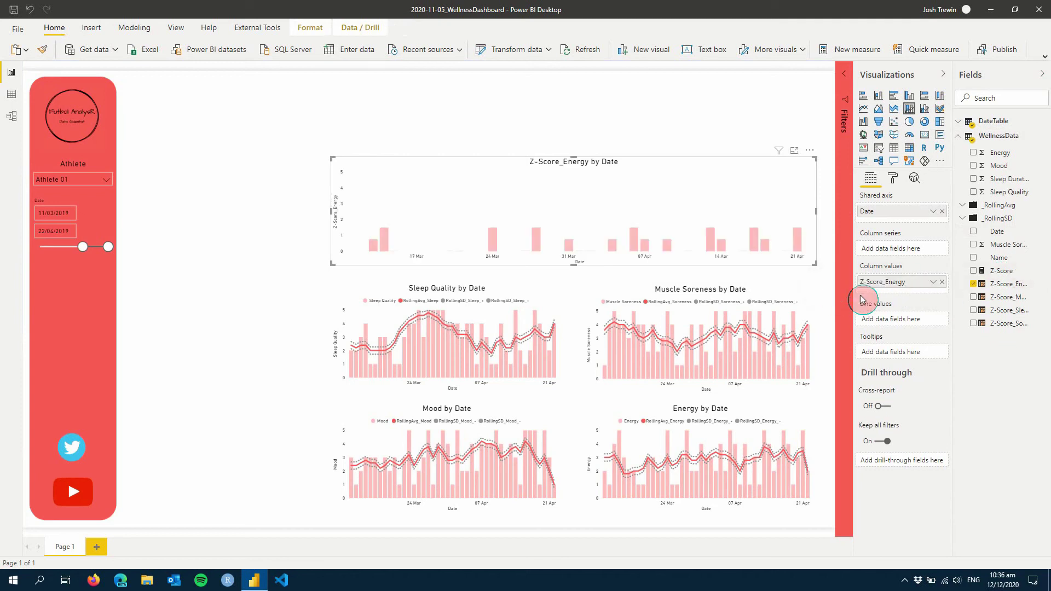
# Step: Set the chart's Y axis start to -5 so the axis spans -5 to 5
pyautogui.click(893, 181)
pyautogui.click(877, 265)
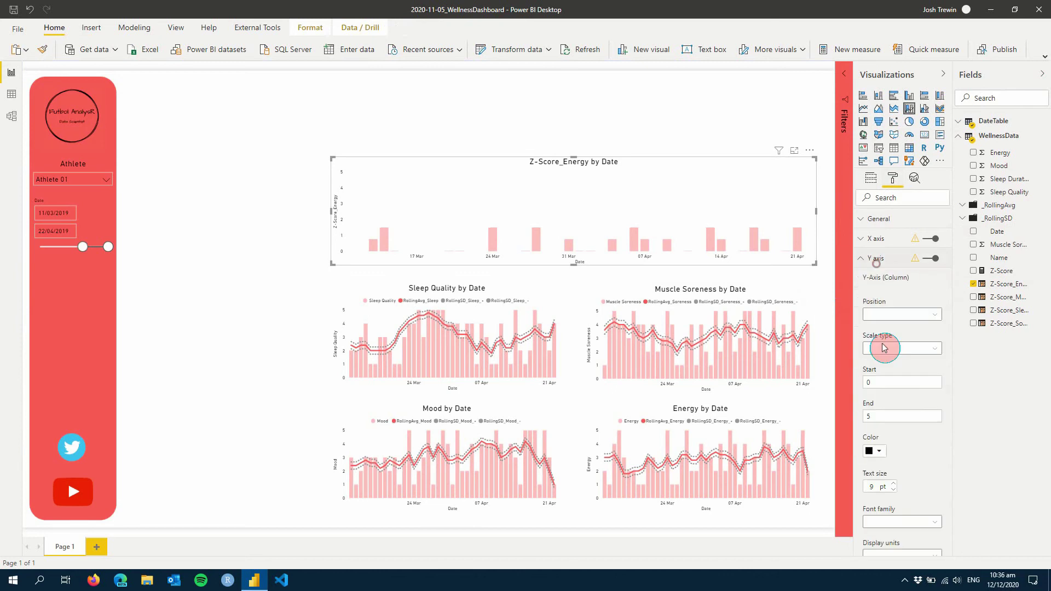
pyautogui.moveTo(903, 420); pyautogui.dragTo(860, 401)
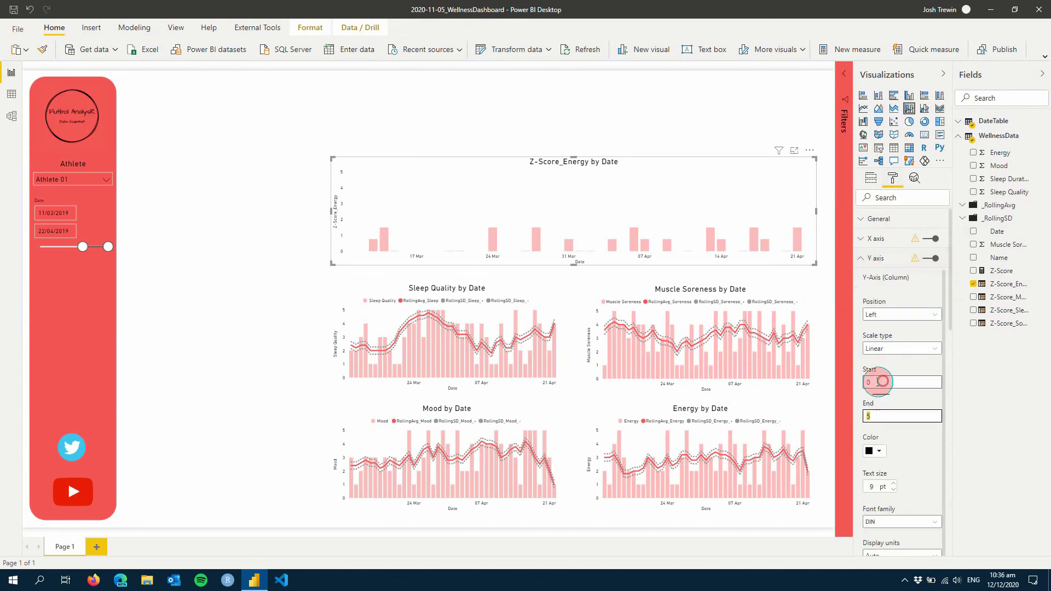
pyautogui.click(883, 382)
pyautogui.write('-5')
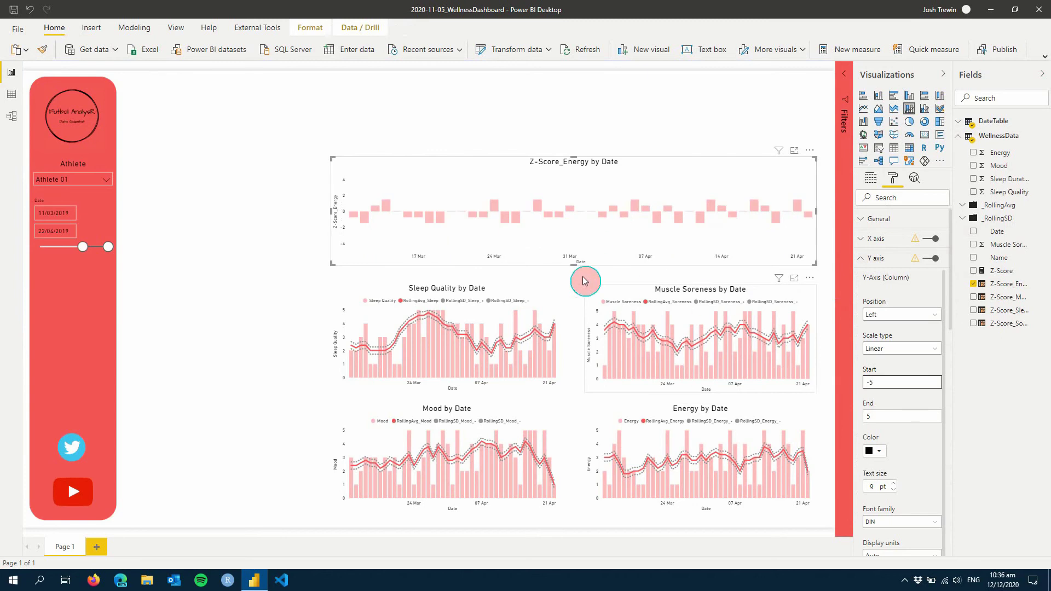
pyautogui.click(298, 335)
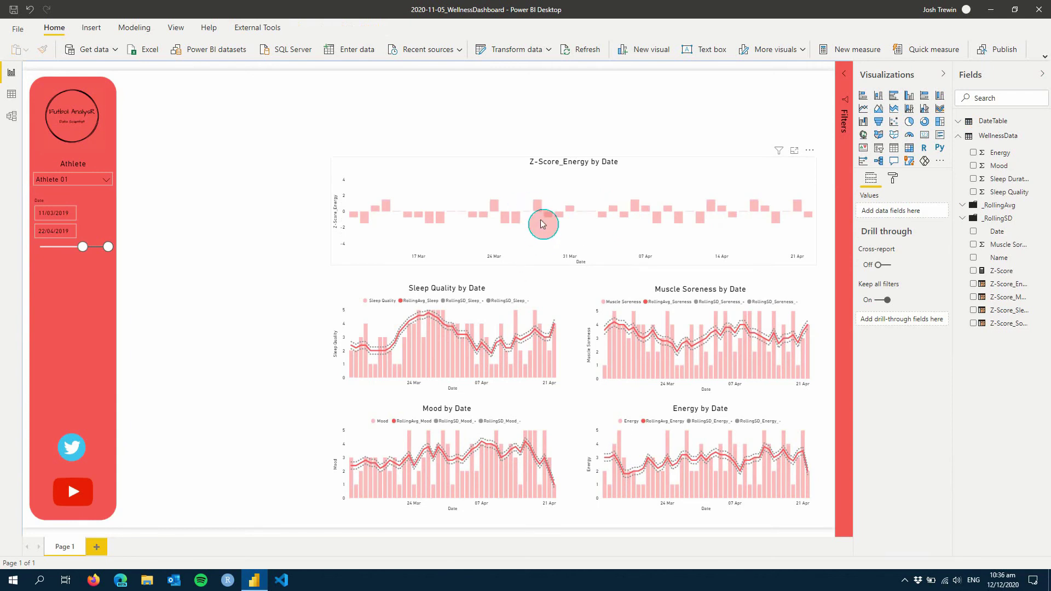
pyautogui.moveTo(541, 213)
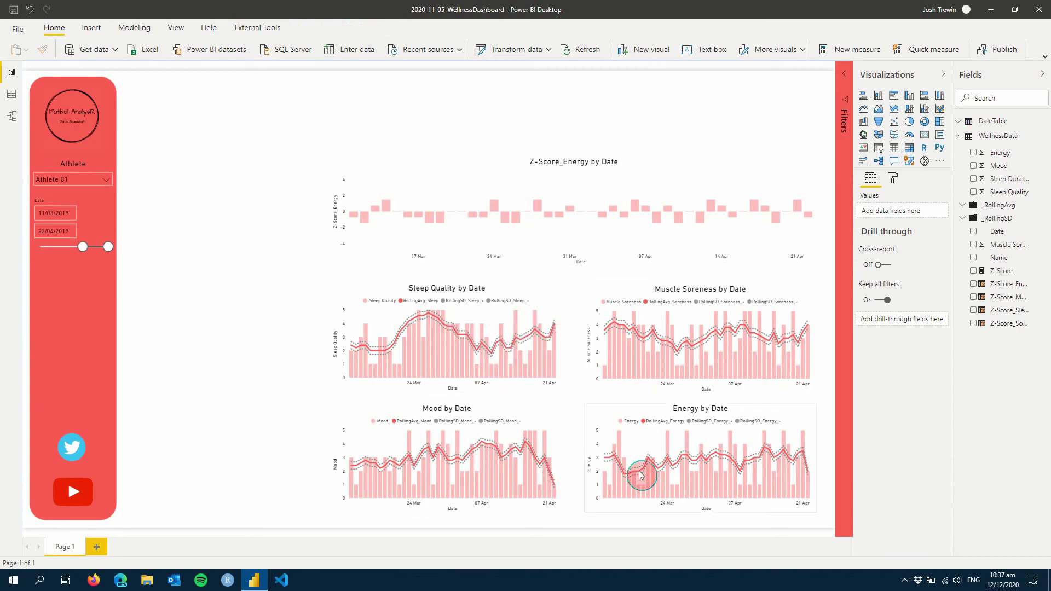
pyautogui.moveTo(496, 209)
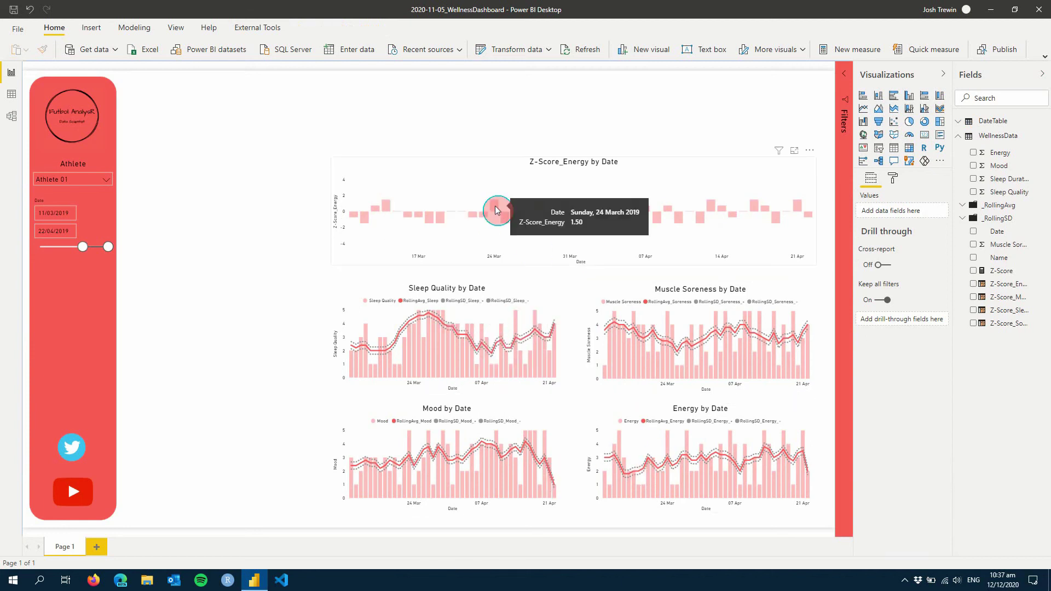
pyautogui.moveTo(668, 441)
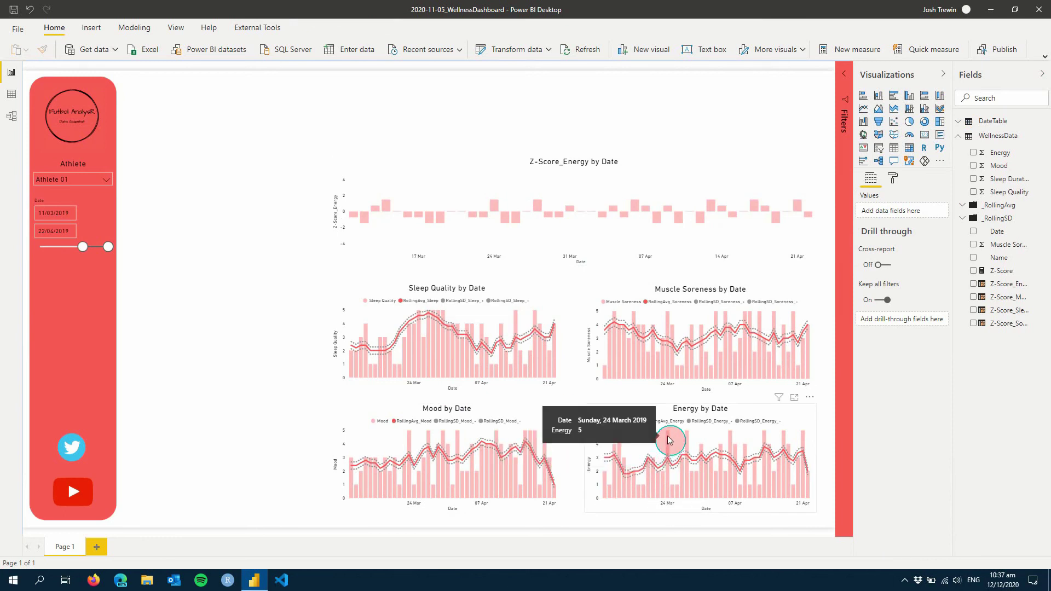
pyautogui.moveTo(670, 461)
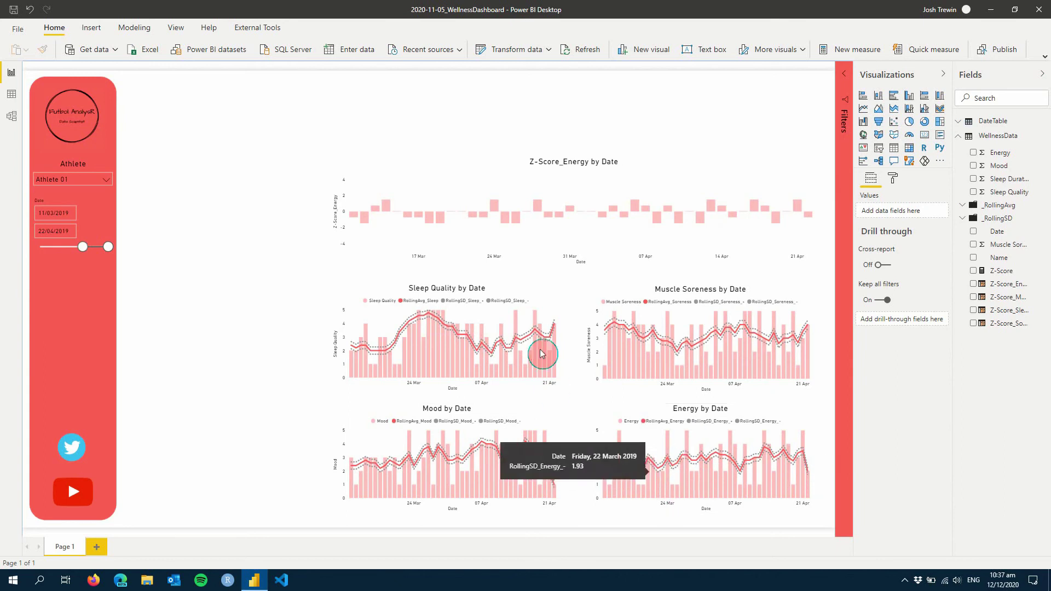
pyautogui.click(516, 242)
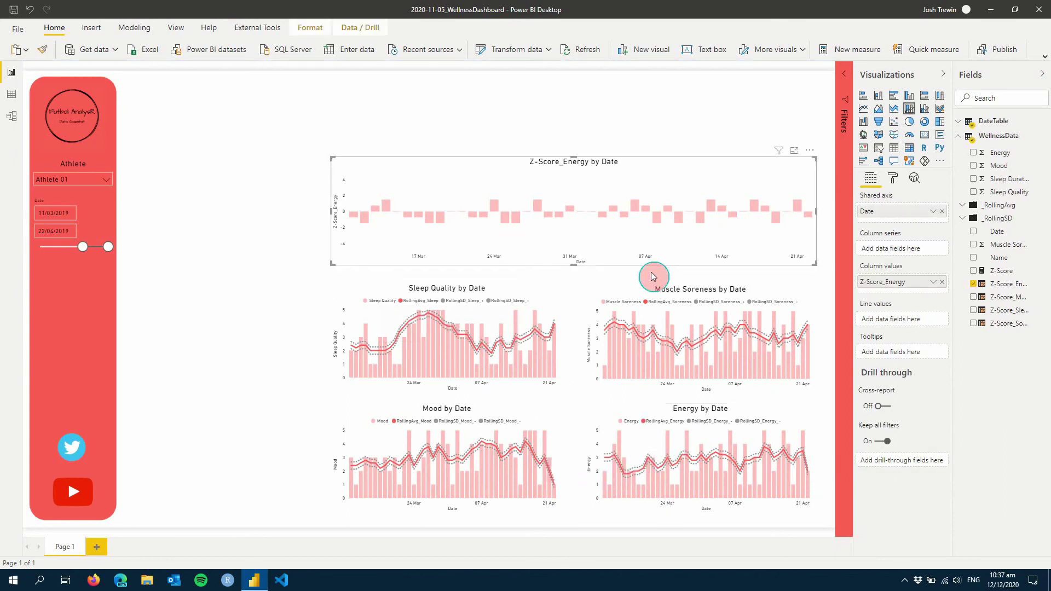
# Step: Append + 'WellnessData'[Z-Score_Energy] to the Z-Score measure's SUMX and commit it
pyautogui.click(1009, 272)
pyautogui.click(443, 90)
pyautogui.write("'")
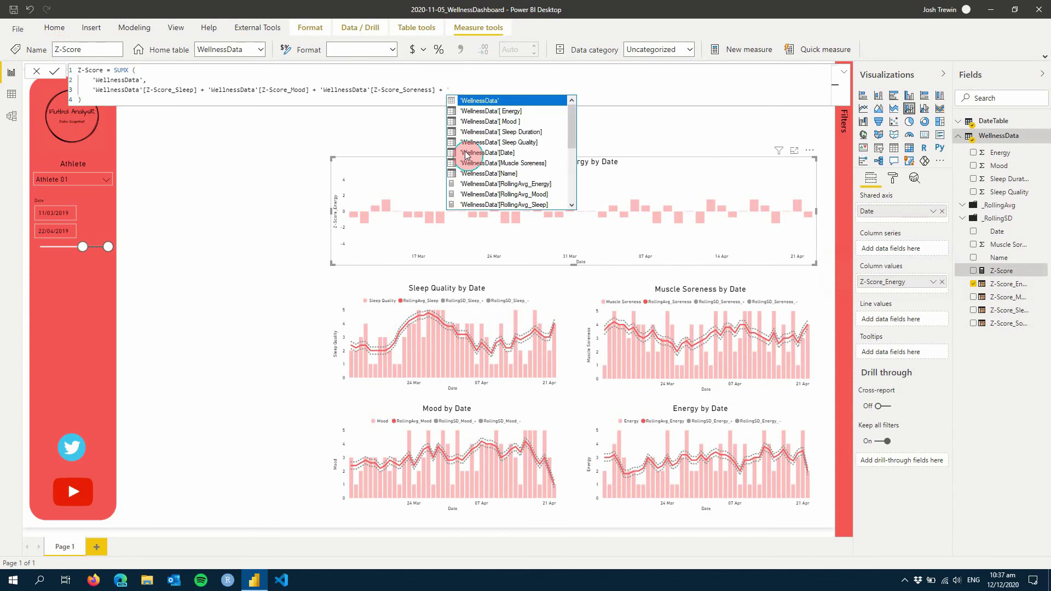
pyautogui.press('Down')
pyautogui.press('Down')
pyautogui.press('Down')
pyautogui.press('Down')
pyautogui.press('Down')
pyautogui.press('Down')
pyautogui.press('Down')
pyautogui.press('Down')
pyautogui.press('Down')
pyautogui.press('Down')
pyautogui.press('Down')
pyautogui.press('Down')
pyautogui.press('Down')
pyautogui.press('Down')
pyautogui.press('Down')
pyautogui.press('Down')
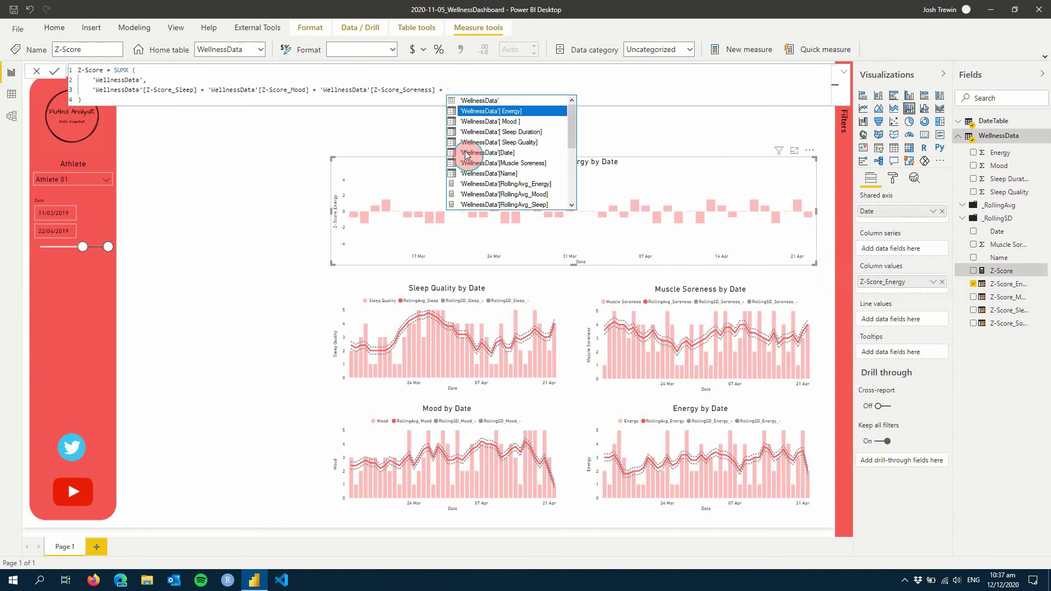
pyautogui.press('Down')
pyautogui.press('Down')
pyautogui.press('Down')
pyautogui.press('Down')
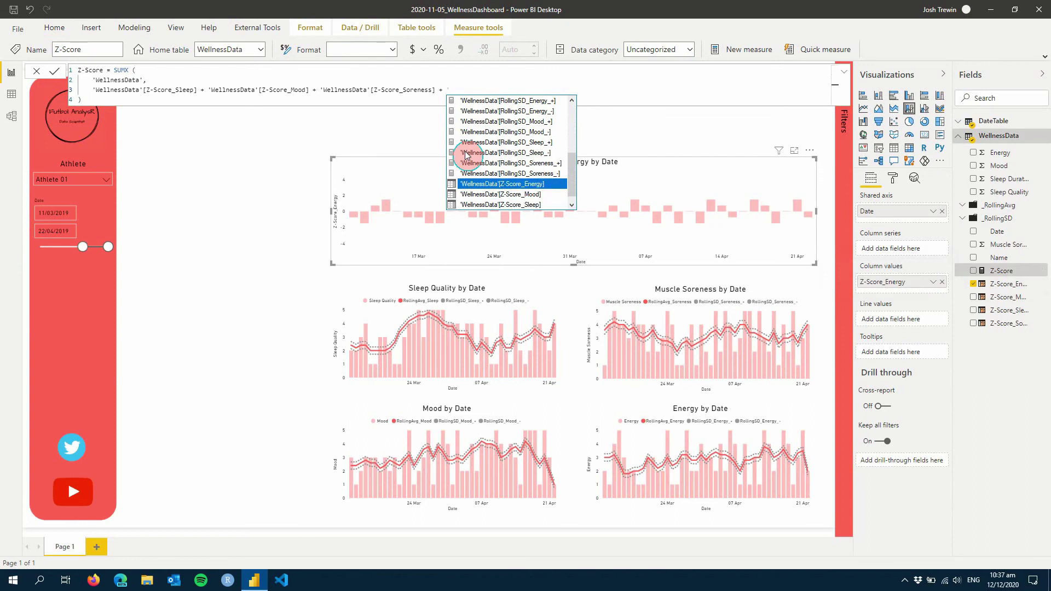
pyautogui.press('Tab')
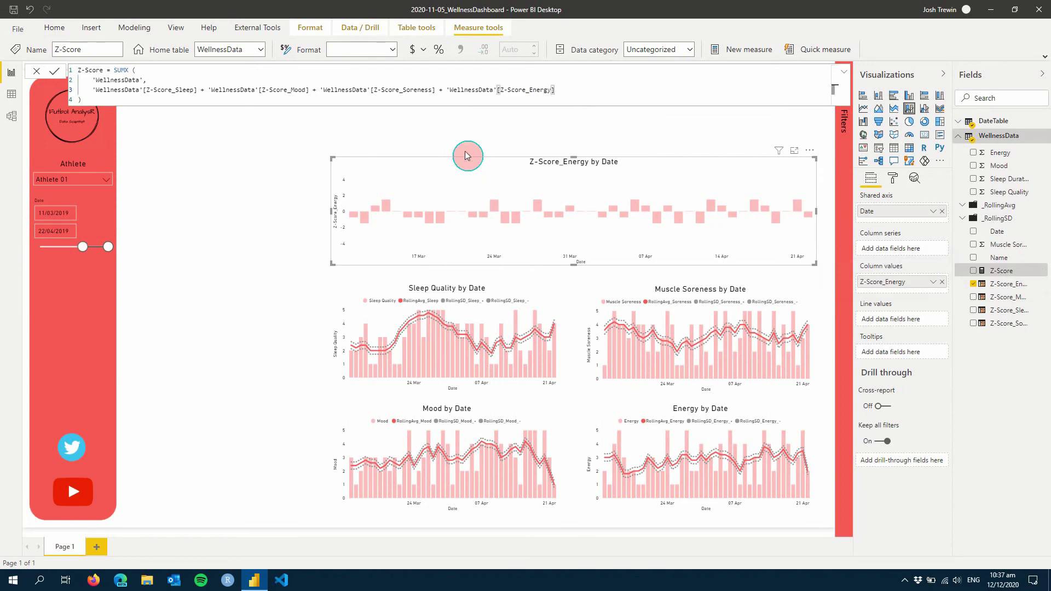
pyautogui.click(466, 156)
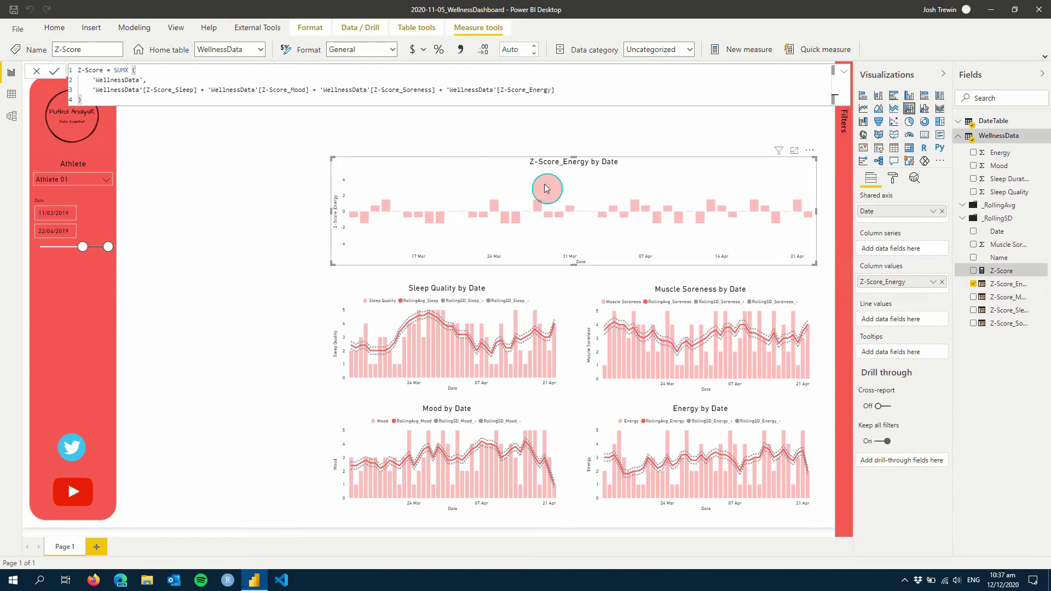
# Step: Replace Z-Score_Energy with the overall Z-Score measure in the top chart's column values
pyautogui.click(943, 283)
pyautogui.moveTo(997, 271); pyautogui.dragTo(905, 282)
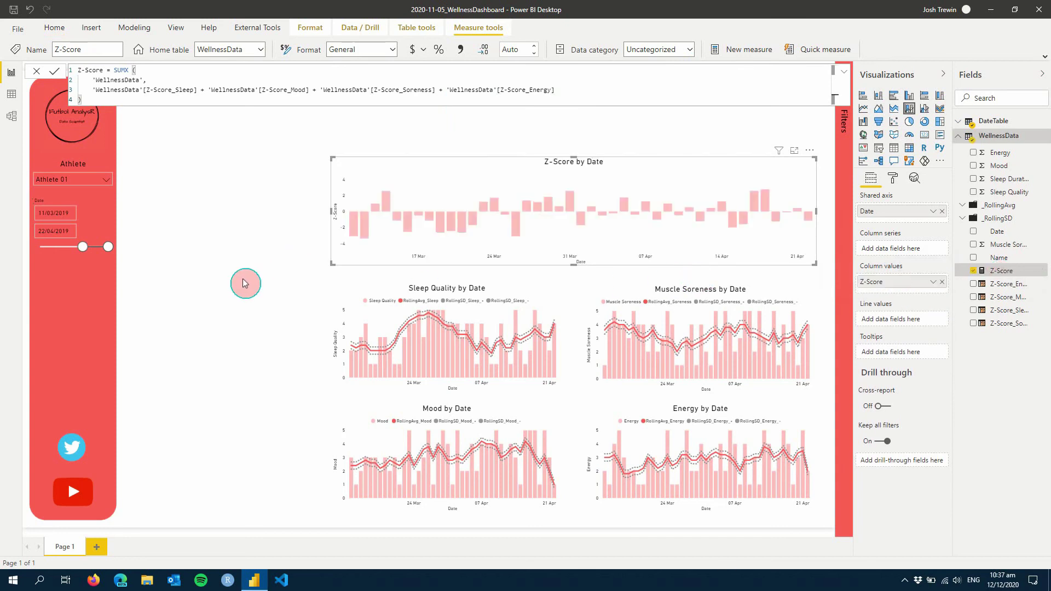
pyautogui.click(211, 246)
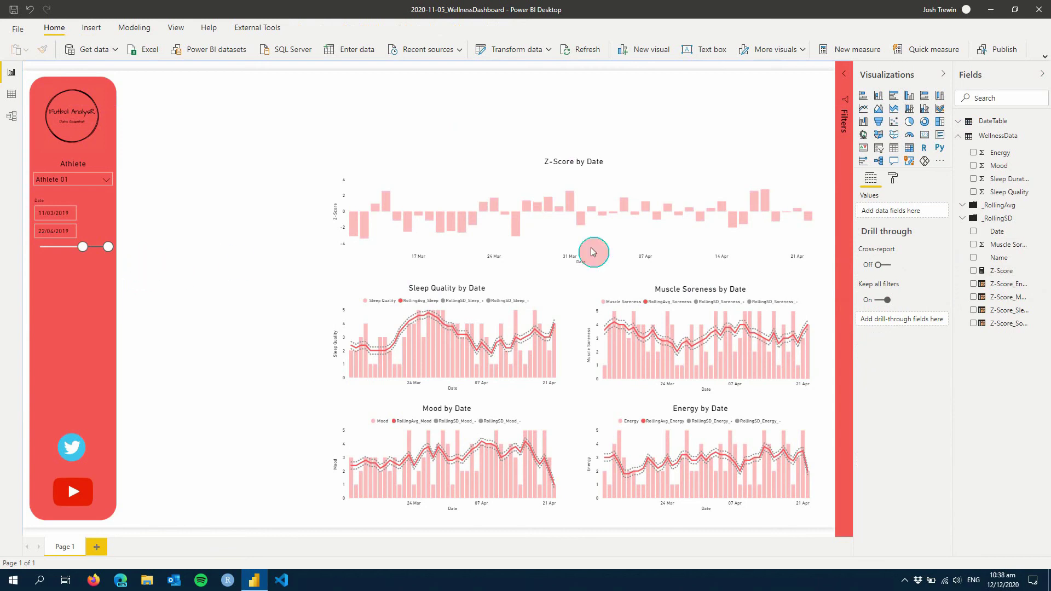
# Step: Open the Z-Score chart's Data colors conditional formatting, switch to Rules, and add two more rules
pyautogui.click(685, 172)
pyautogui.click(884, 185)
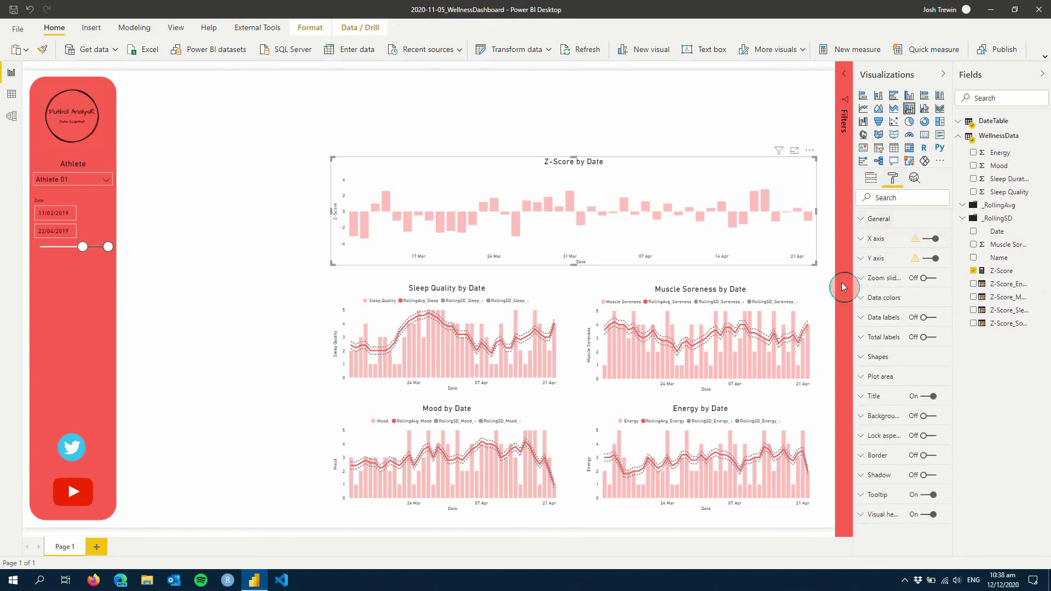
pyautogui.click(884, 299)
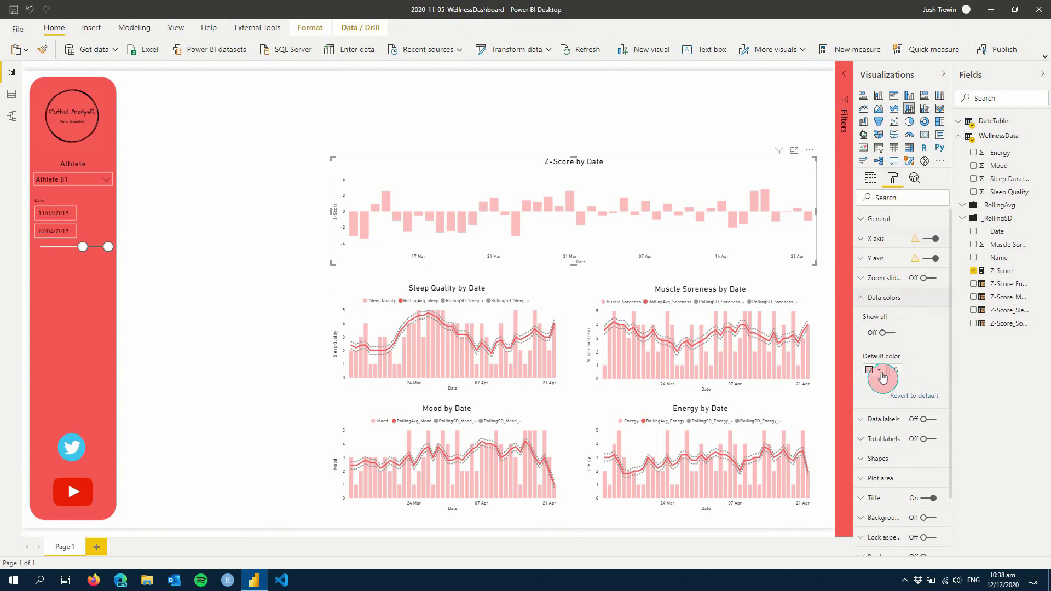
pyautogui.click(896, 371)
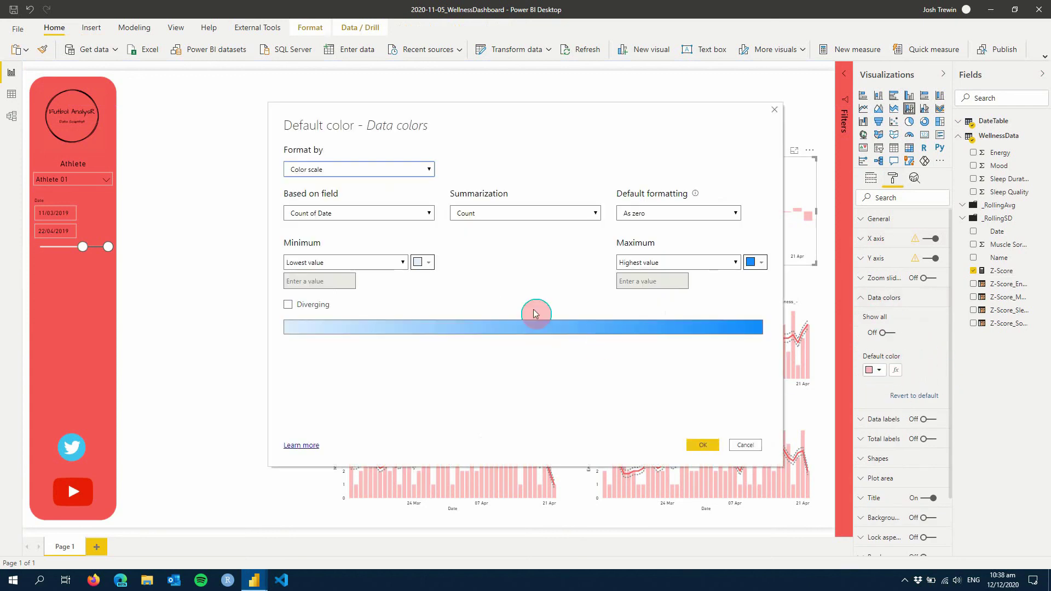
pyautogui.click(405, 179)
pyautogui.click(362, 192)
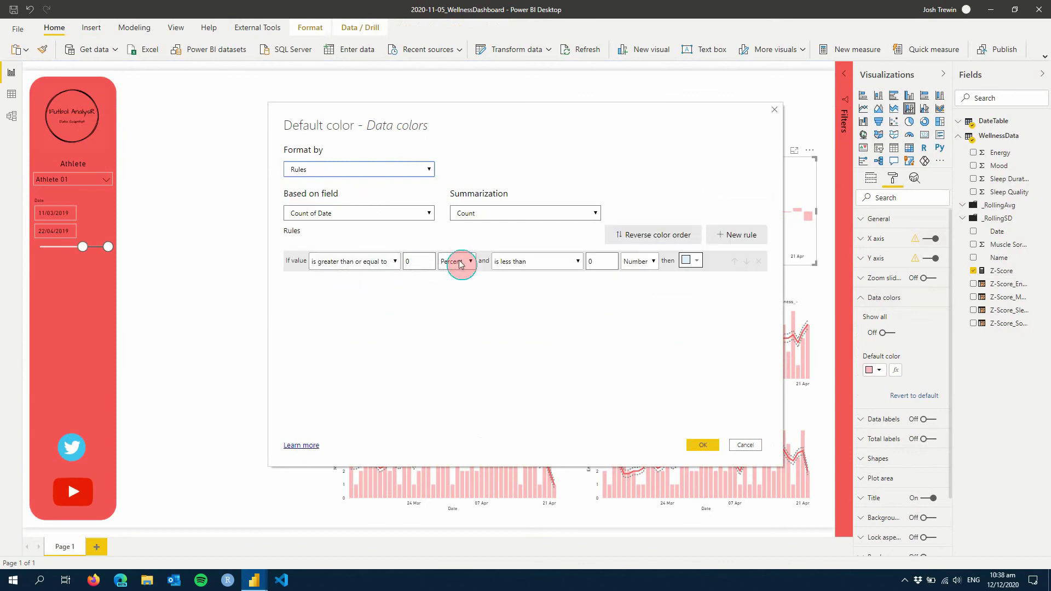
pyautogui.click(728, 239)
pyautogui.click(727, 239)
# Step: Set the third rule to numbers from 0 to 100, coloured green
pyautogui.click(419, 305)
pyautogui.click(457, 304)
pyautogui.click(464, 318)
pyautogui.click(595, 304)
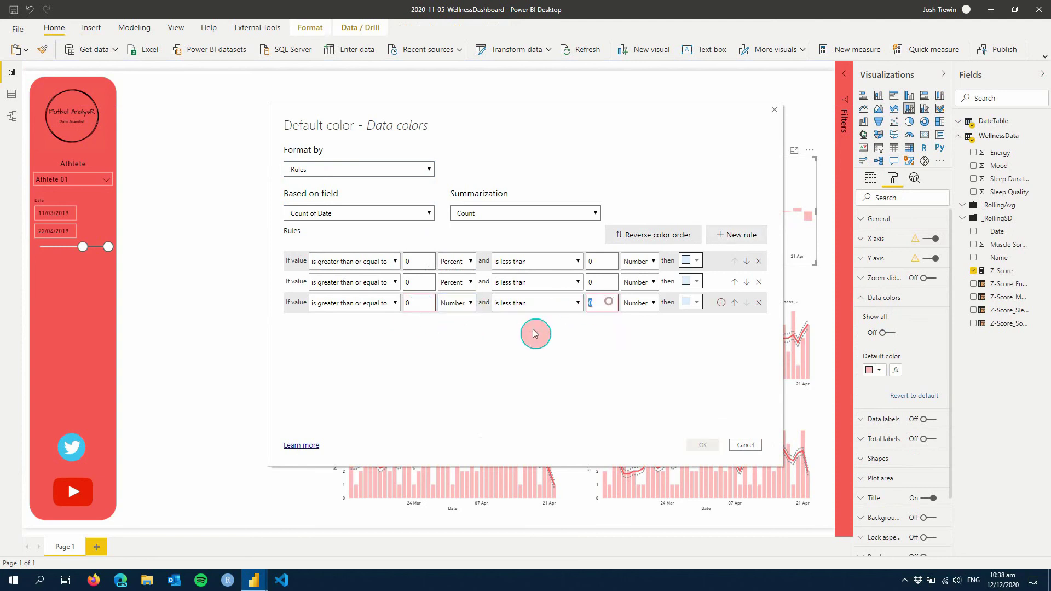
pyautogui.click(695, 302)
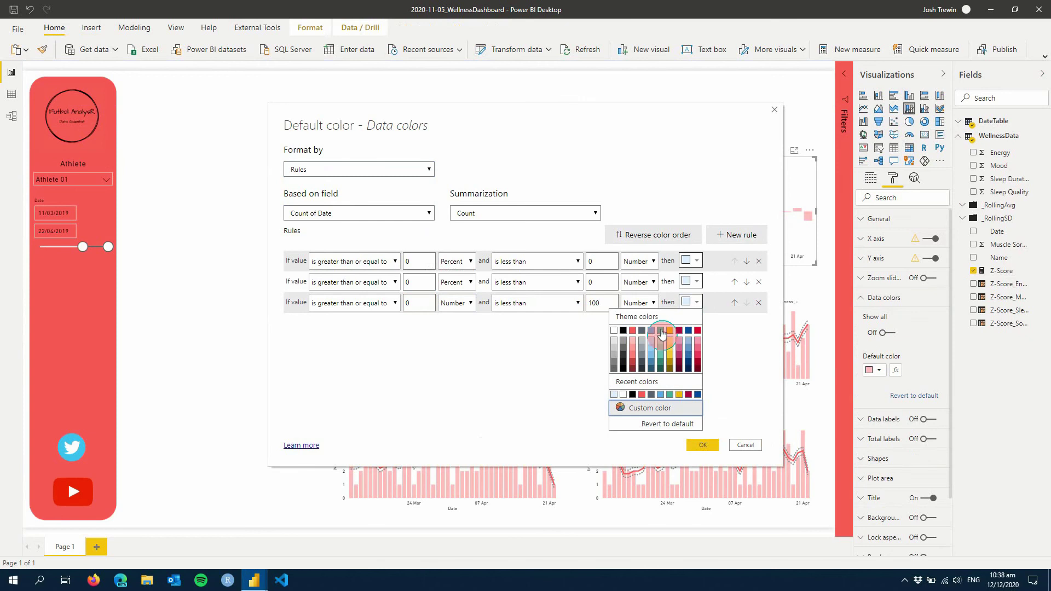
pyautogui.click(662, 360)
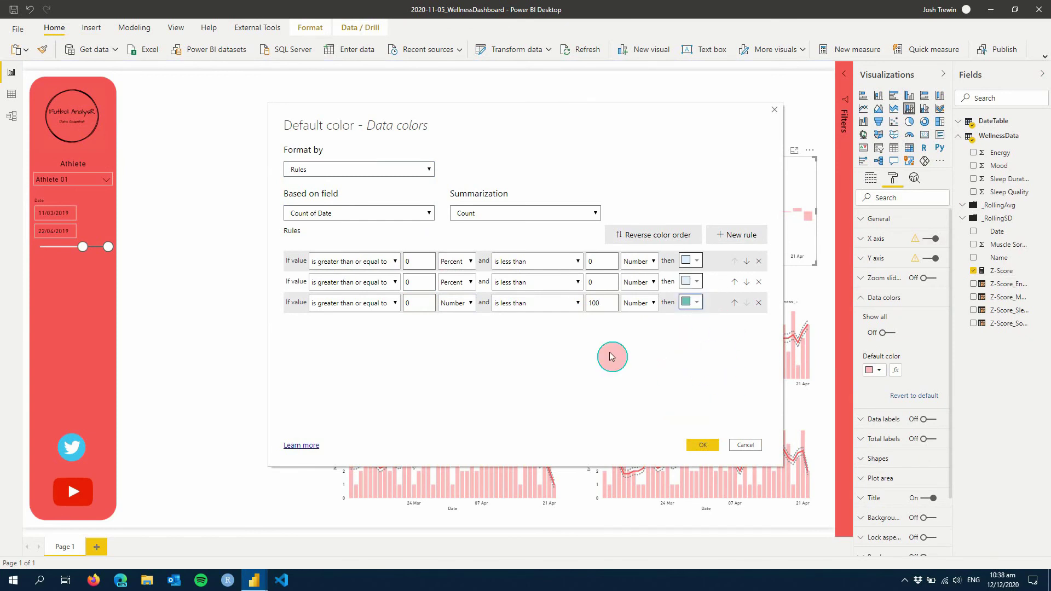
# Step: Set the second rule to numbers from -1 to 0, coloured yellow
pyautogui.click(469, 282)
pyautogui.click(459, 296)
pyautogui.click(418, 282)
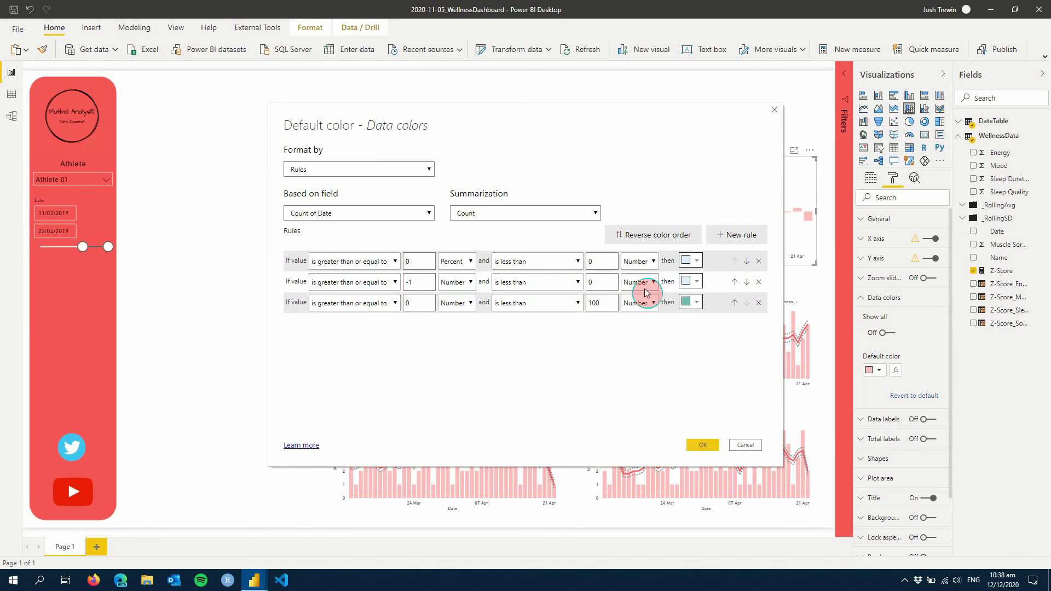
pyautogui.click(698, 282)
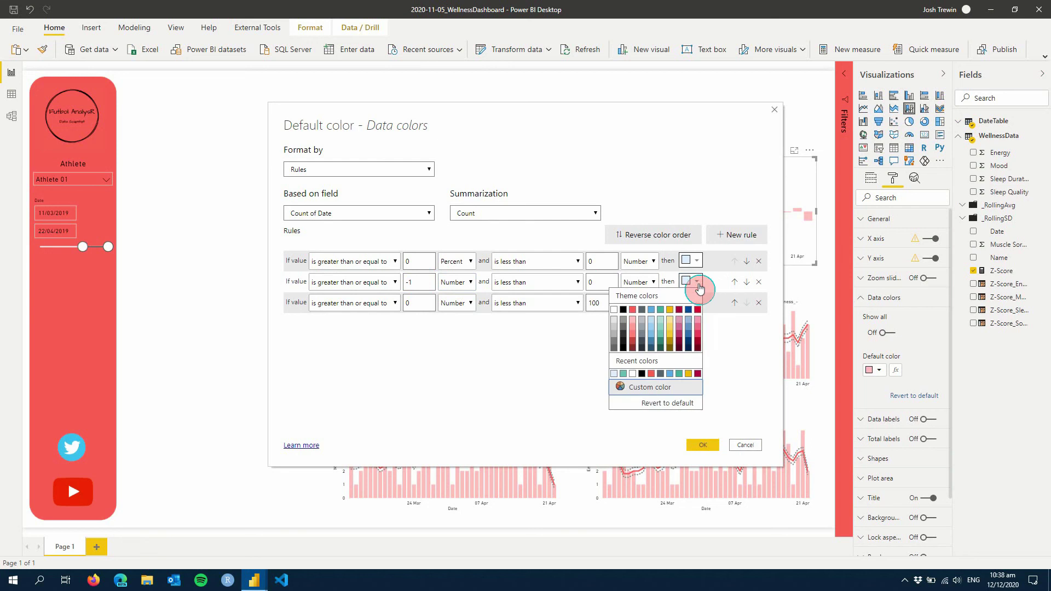
pyautogui.click(671, 335)
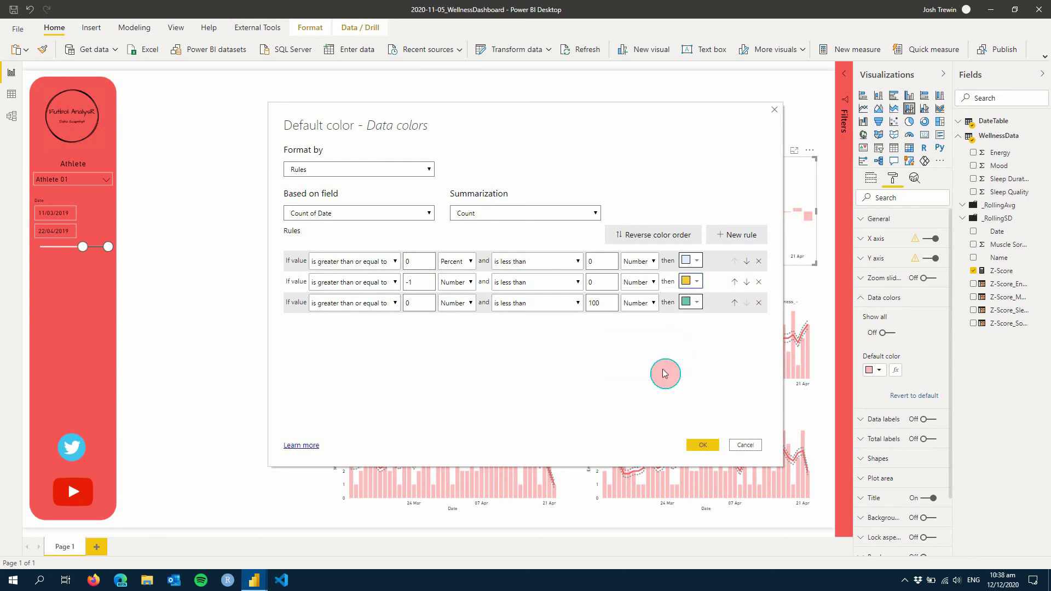
pyautogui.click(696, 281)
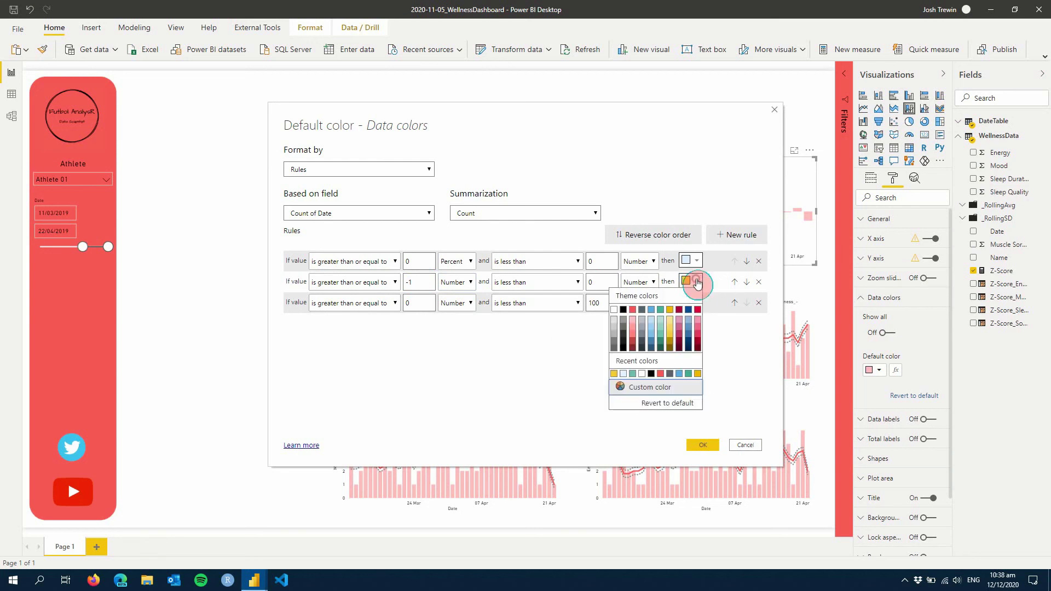
pyautogui.click(673, 335)
# Step: Set the first rule to numbers from -100 to -1, coloured red, and apply the rules
pyautogui.click(427, 262)
pyautogui.click(427, 263)
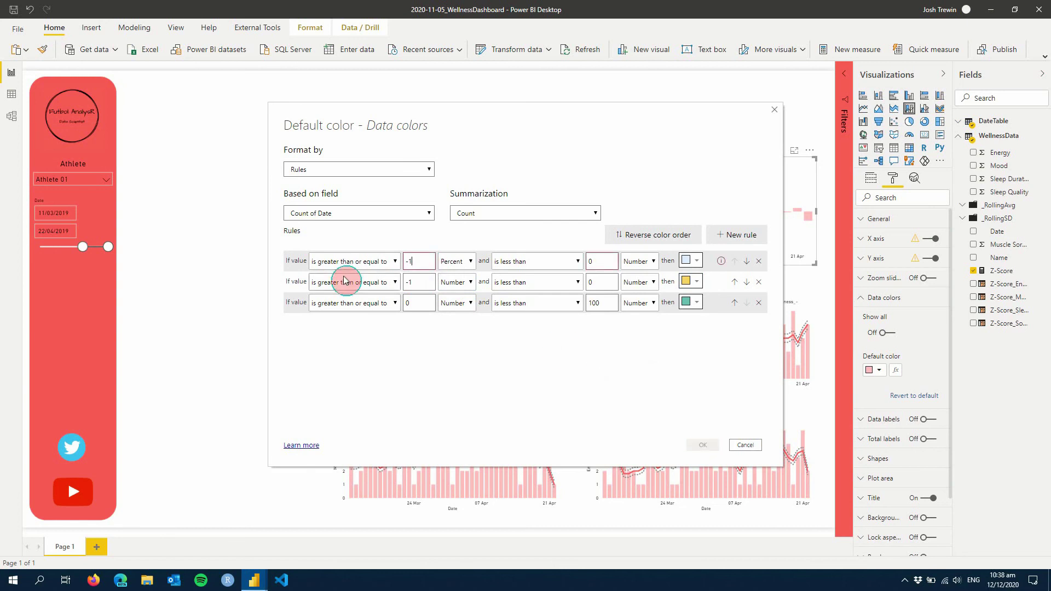
pyautogui.write('-100')
pyautogui.click(472, 261)
pyautogui.click(457, 274)
pyautogui.click(610, 266)
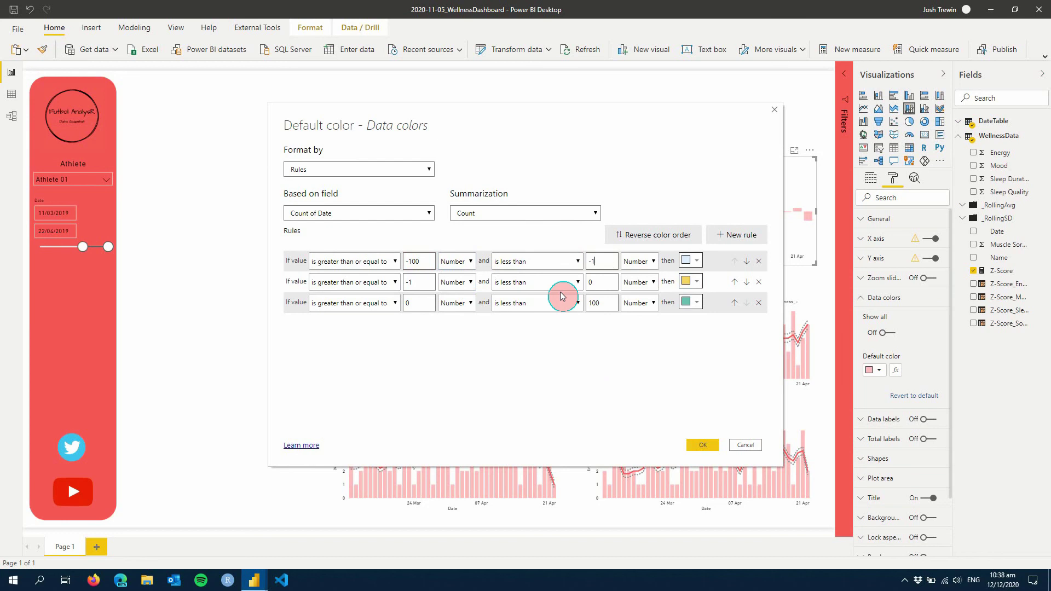
pyautogui.click(694, 260)
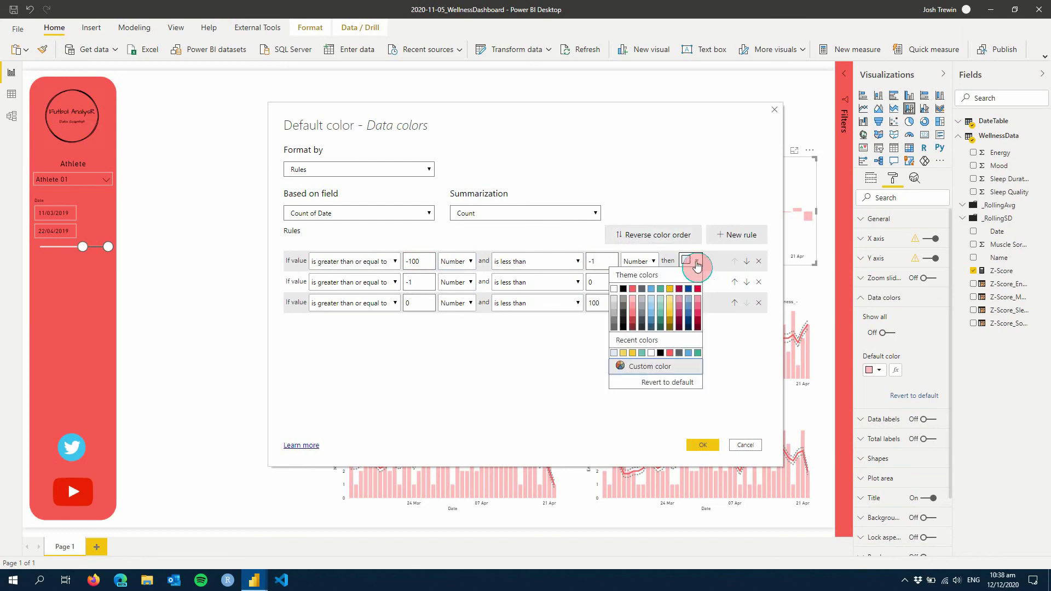
pyautogui.click(633, 318)
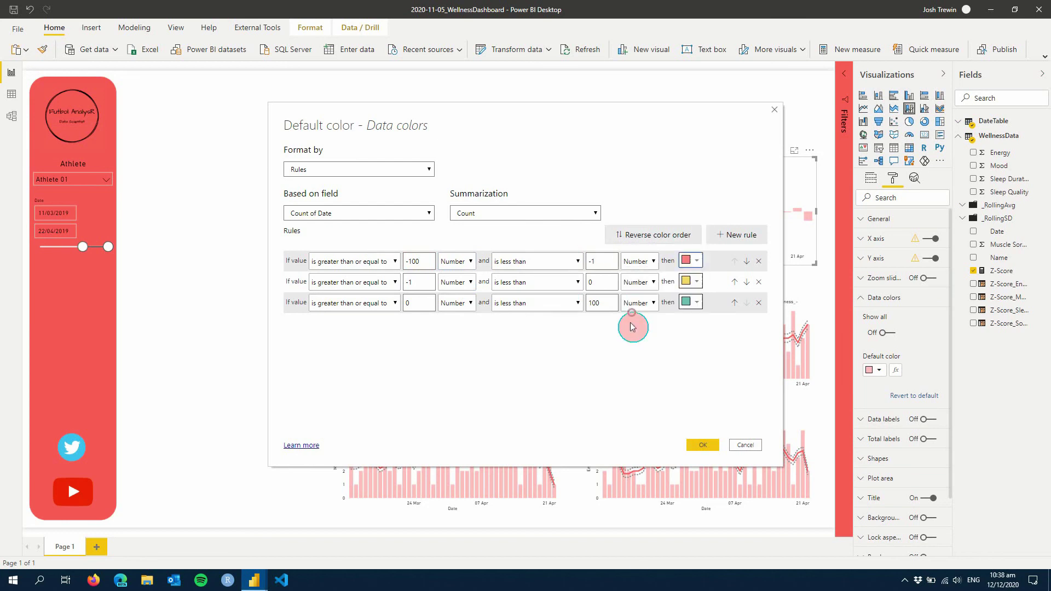
pyautogui.click(715, 449)
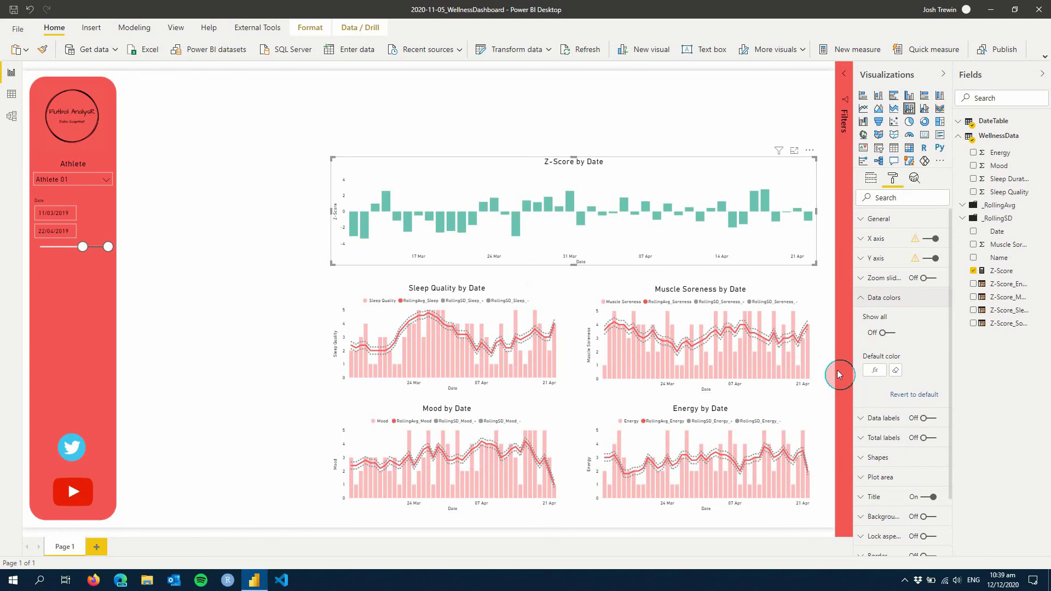
# Step: Base the colour rules on the Z-Score field and reapply them to the chart
pyautogui.click(875, 371)
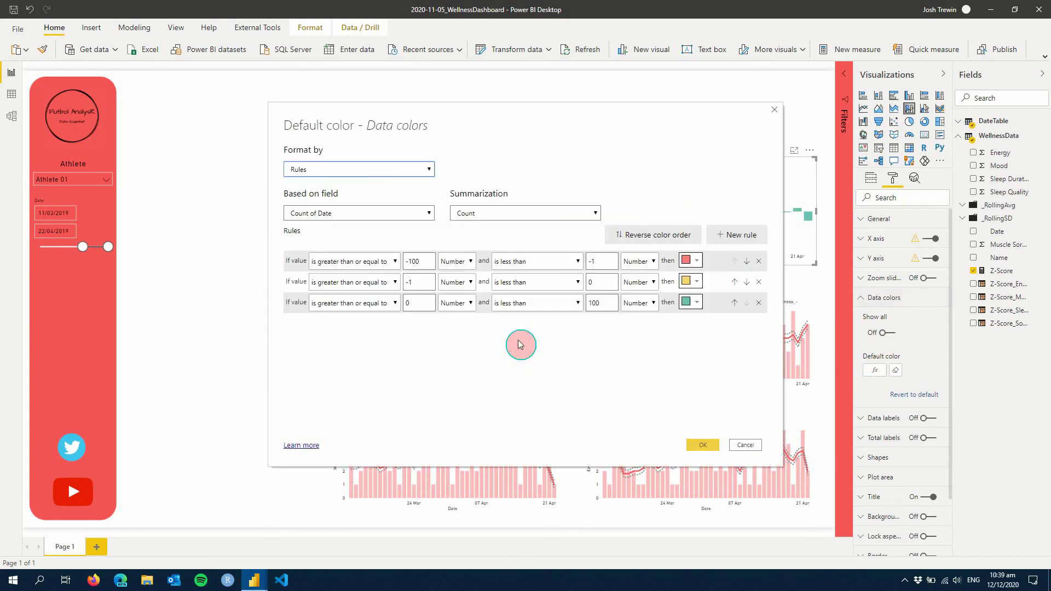
pyautogui.click(377, 220)
pyautogui.click(356, 232)
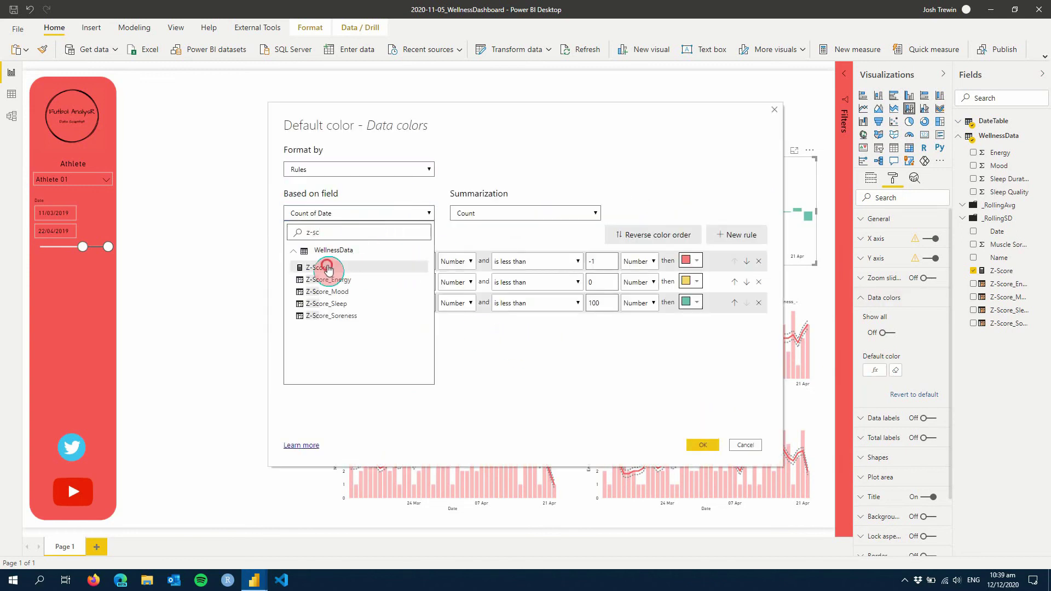
pyautogui.click(351, 267)
pyautogui.click(707, 444)
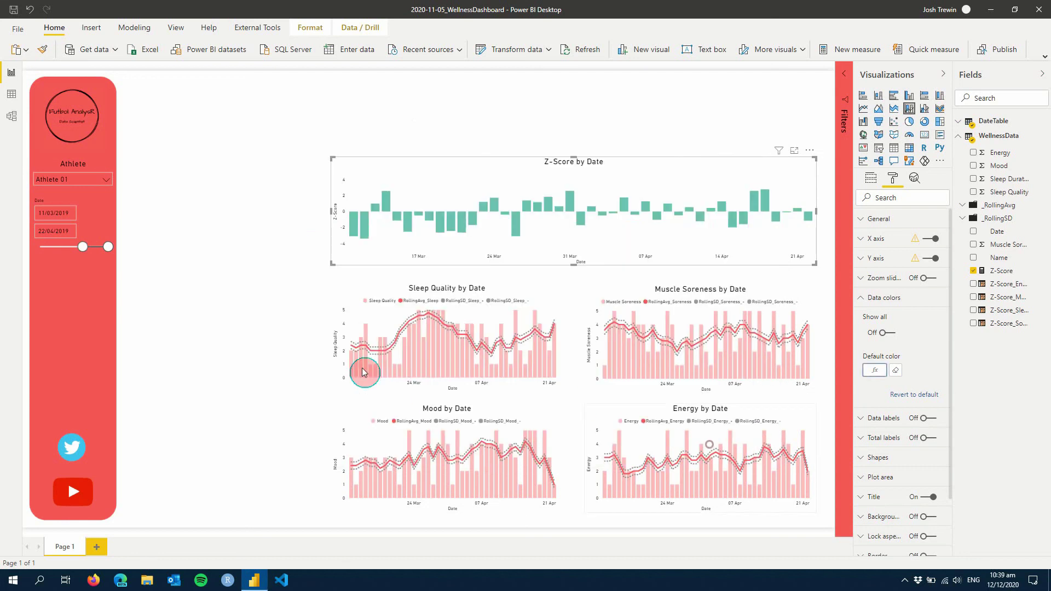
pyautogui.click(172, 315)
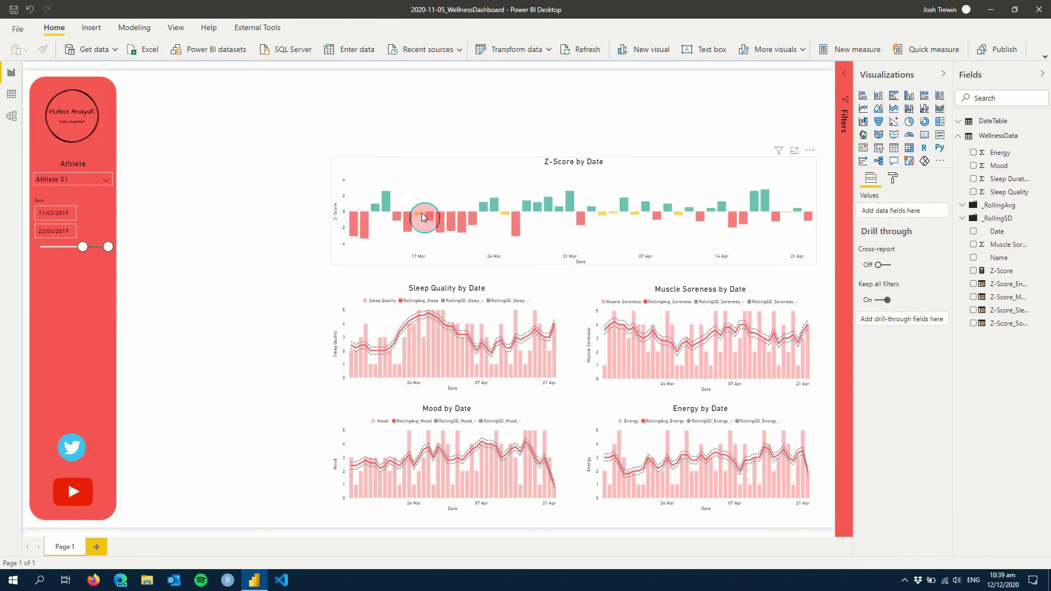
pyautogui.moveTo(386, 200)
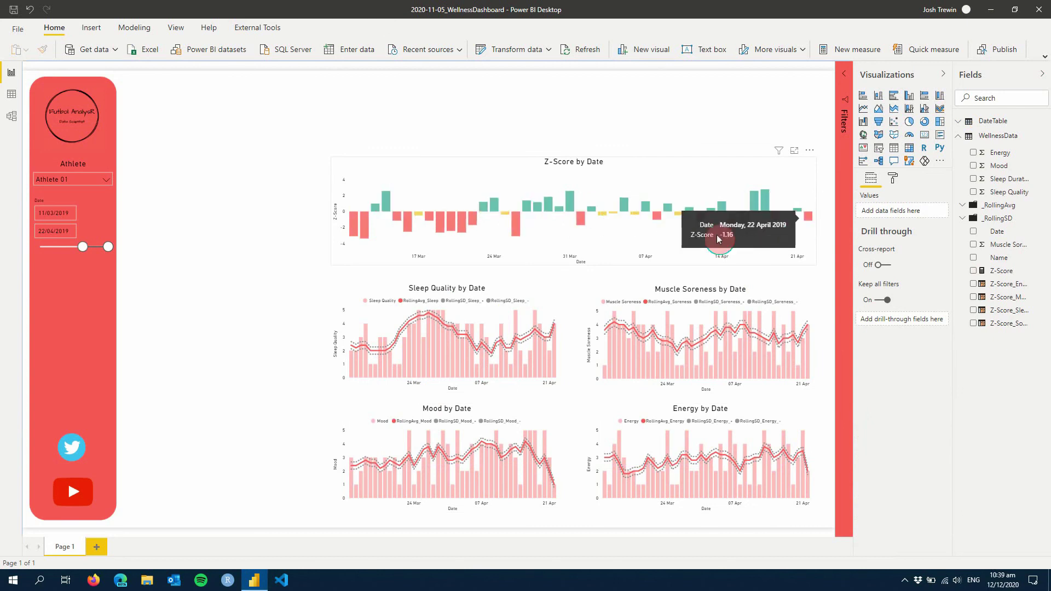
pyautogui.click(106, 179)
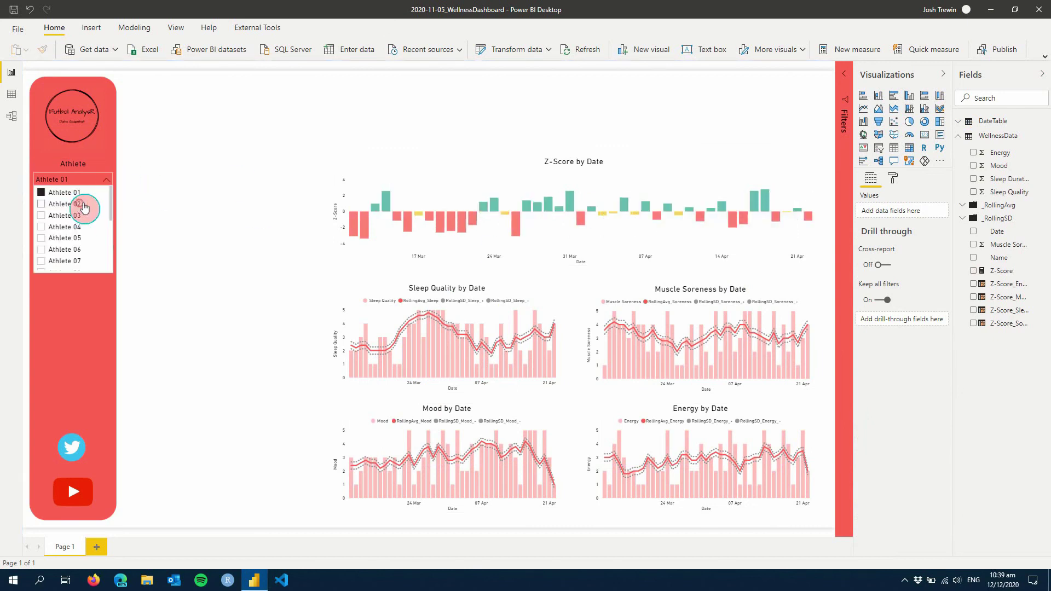
pyautogui.click(77, 204)
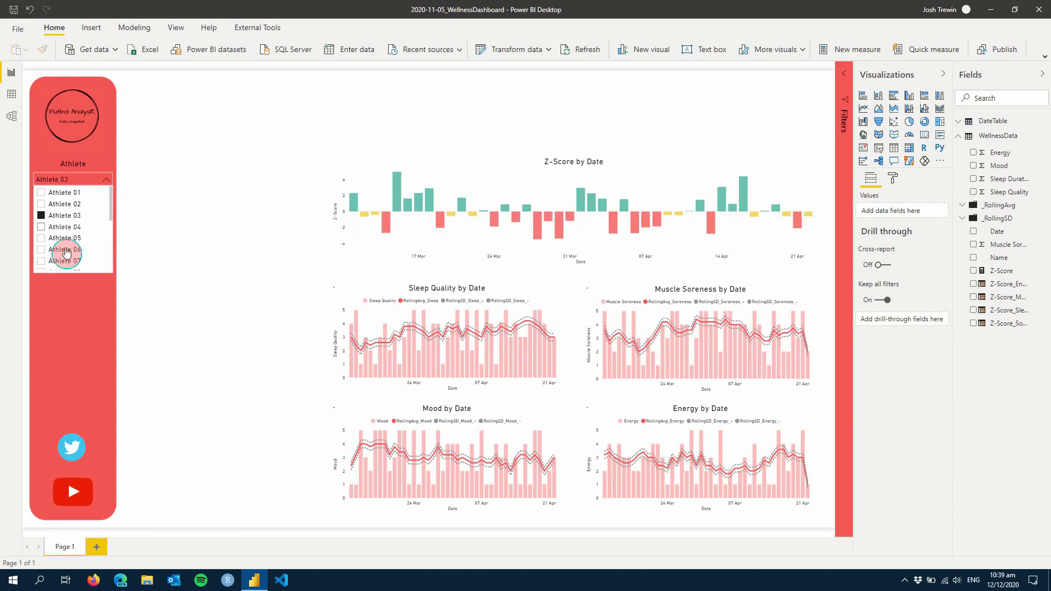
pyautogui.click(64, 227)
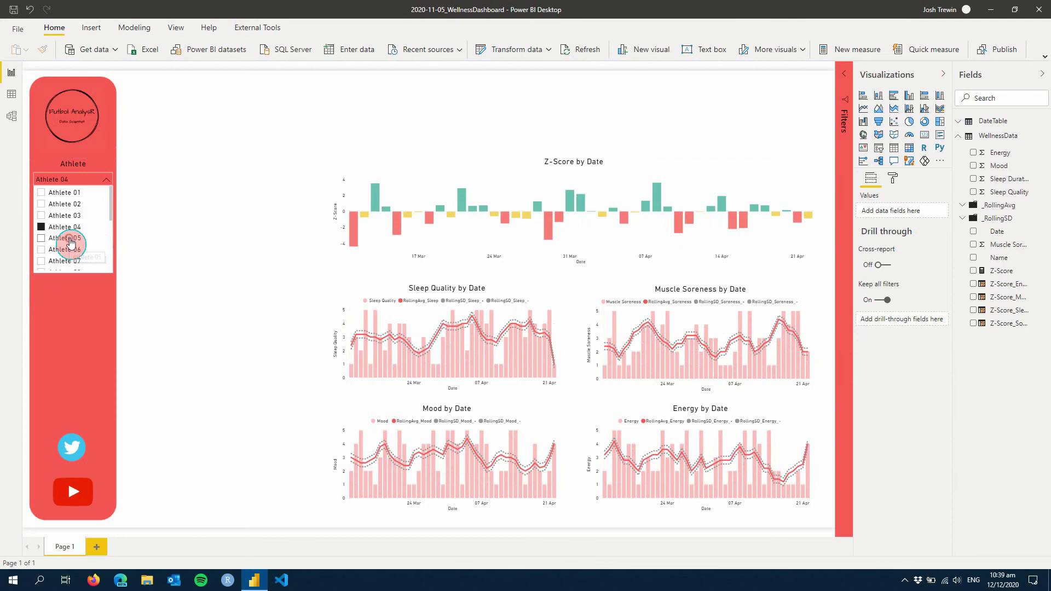
pyautogui.click(66, 251)
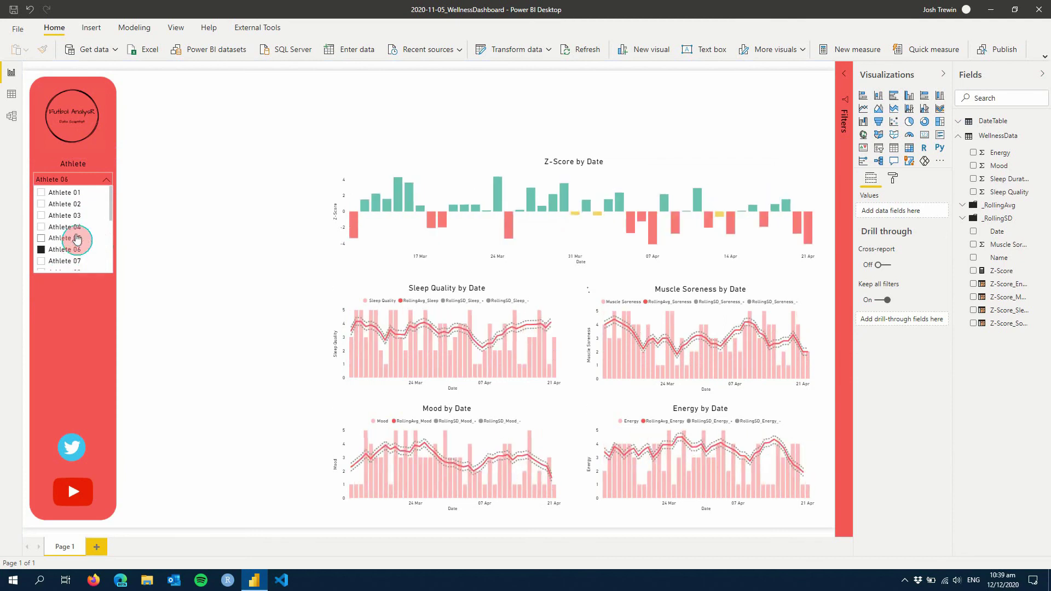
pyautogui.scroll(-3, 77, 240)
pyautogui.click(73, 246)
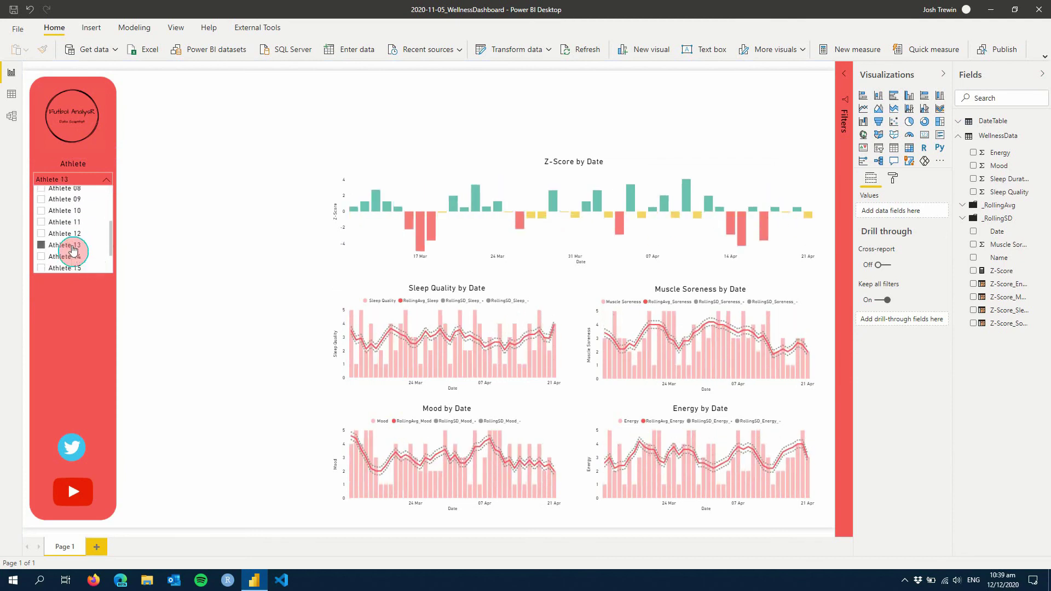
pyautogui.scroll(-2, 74, 244)
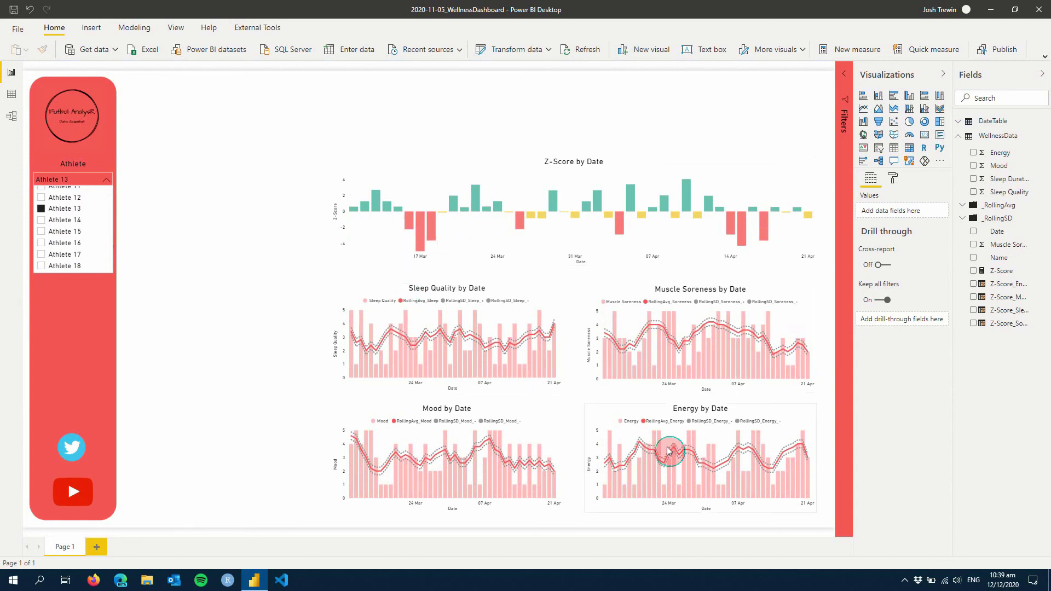
pyautogui.click(62, 242)
pyautogui.click(77, 255)
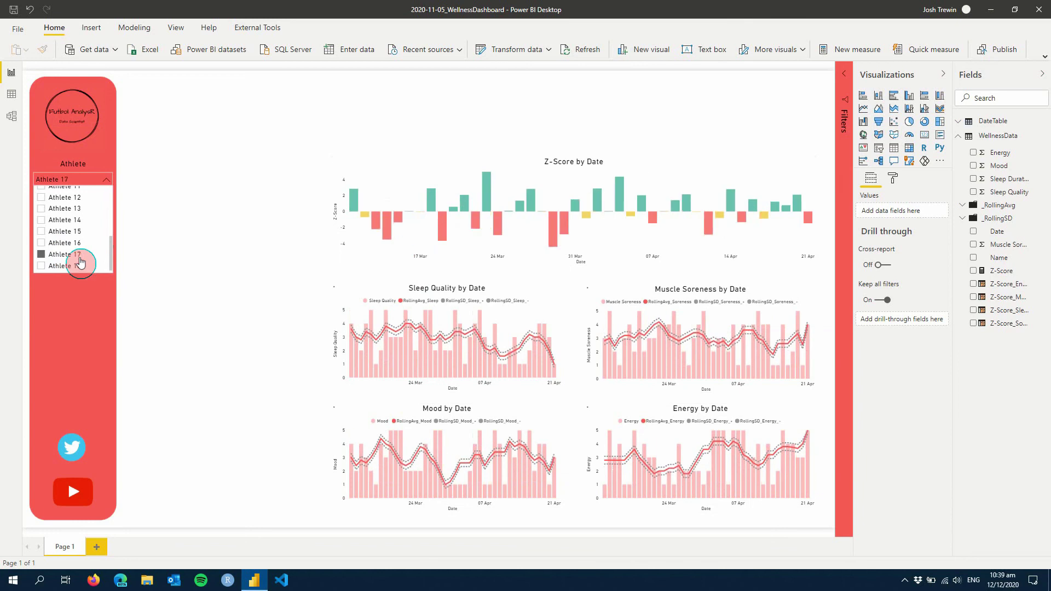
# Step: Select Athlete 01 in the slicer and close the athlete dropdown
pyautogui.click(71, 193)
pyautogui.click(170, 247)
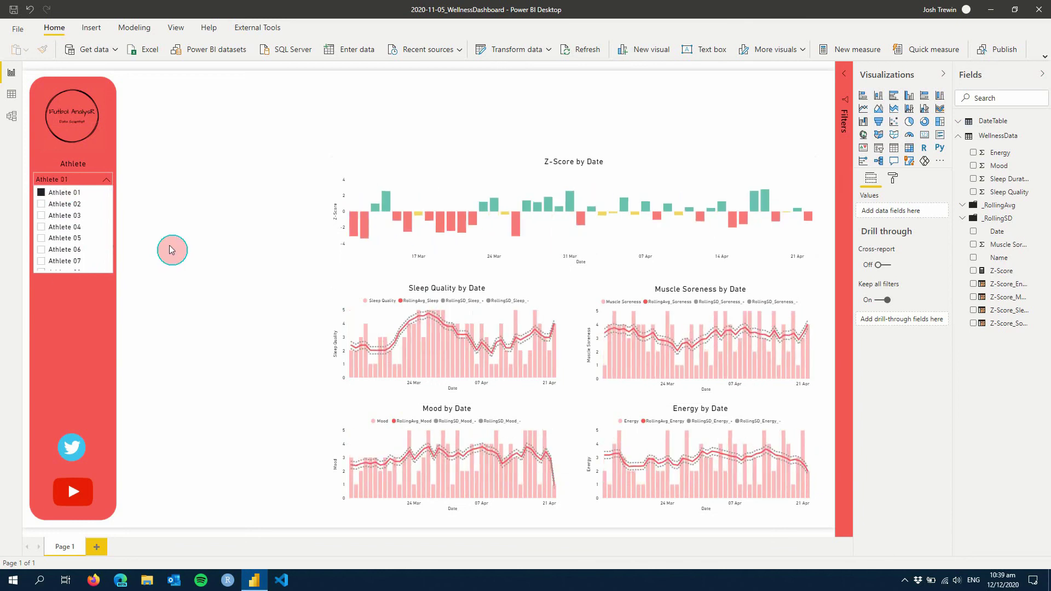